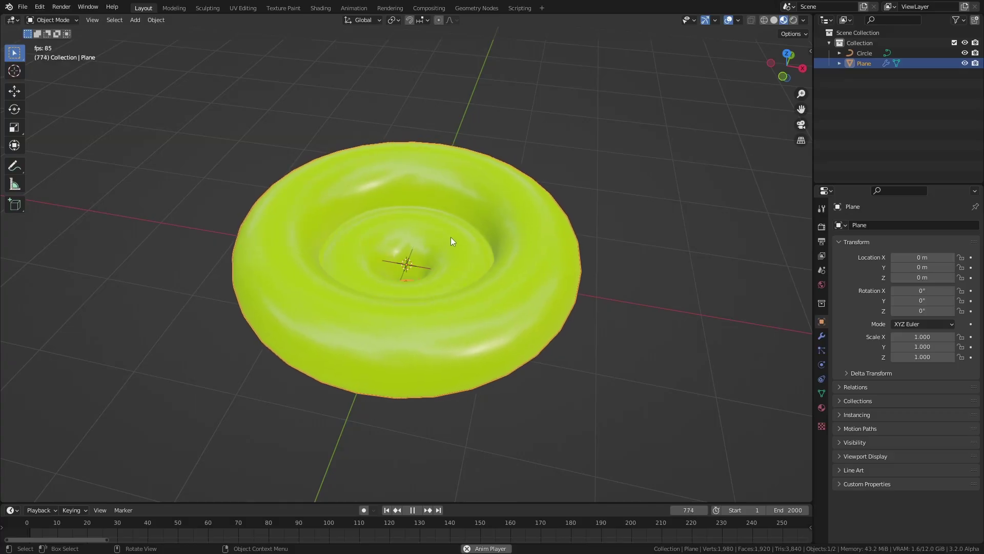
Step: Orbit down onto the animated yellow-green double donut and view its Render properties
{"action": "middle_click_drag", "start_coordinate": [383, 165], "coordinate": [366, 286]}
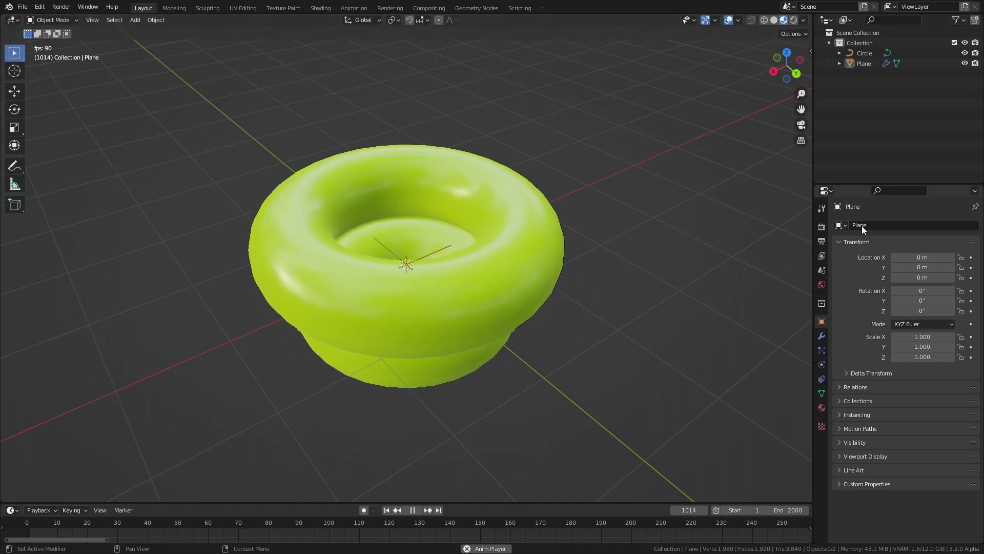
{"action": "left_click", "coordinate": [822, 226]}
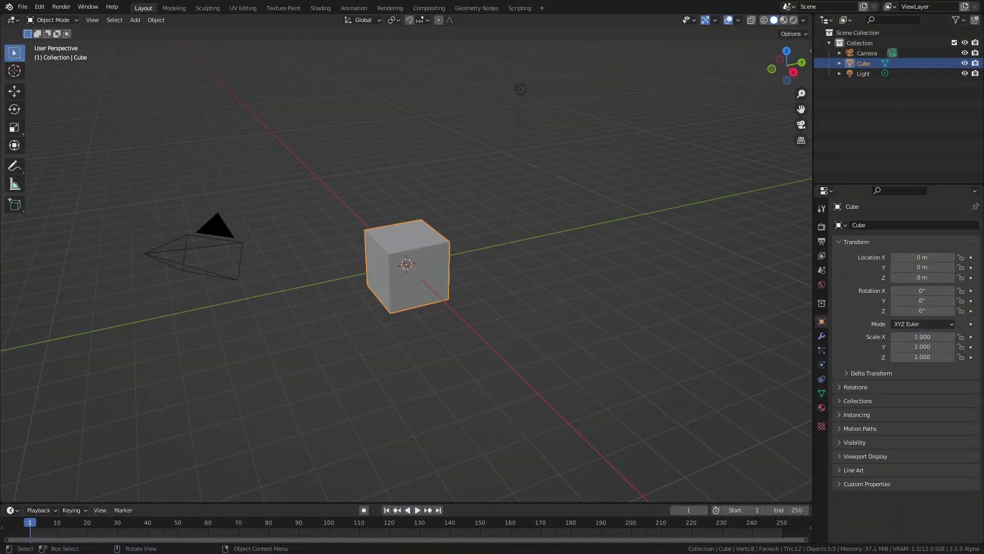
Step: Delete the default cube, camera and light from the scene
{"action": "left_click", "coordinate": [401, 346]}
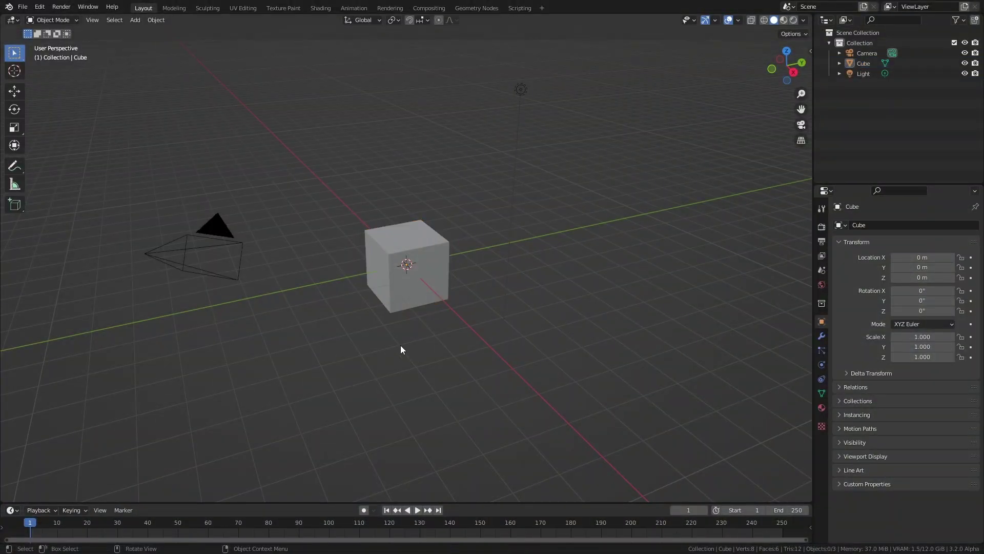
{"action": "middle_click_drag", "start_coordinate": [397, 300], "coordinate": [531, 260]}
{"action": "key", "text": "a"}
{"action": "key", "text": "x"}
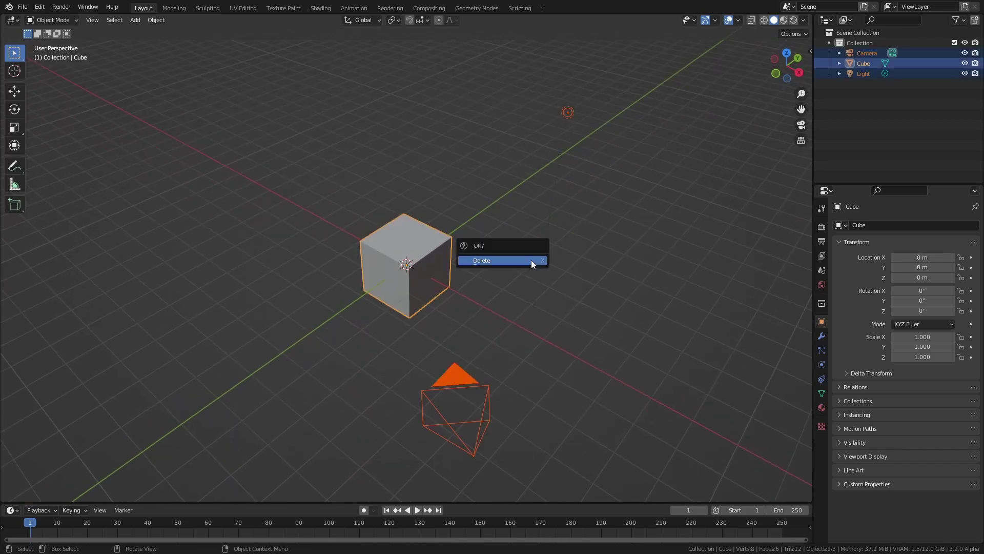
{"action": "left_click", "coordinate": [531, 260]}
Step: Add a circle mesh, view it from the top, save as double_donut.blend, and enter Edit Mode
{"action": "key", "text": "shift+a"}
{"action": "mouse_move", "coordinate": [454, 245]}
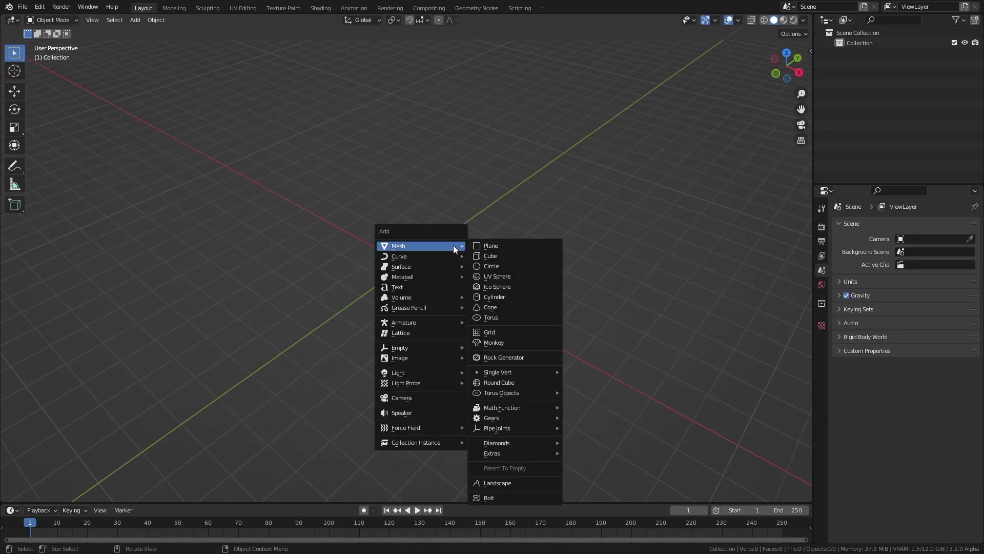
{"action": "left_click", "coordinate": [507, 267]}
{"action": "key", "text": "KP_7"}
{"action": "key", "text": "ctrl+s"}
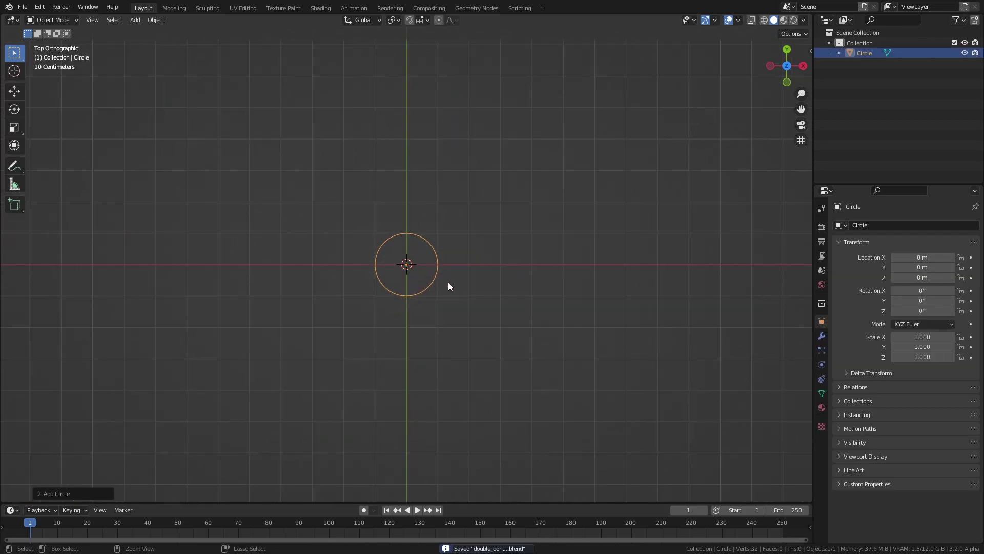
{"action": "scroll", "coordinate": [489, 263], "scroll_direction": "up", "scroll_amount": 3}
{"action": "key", "text": "Tab"}
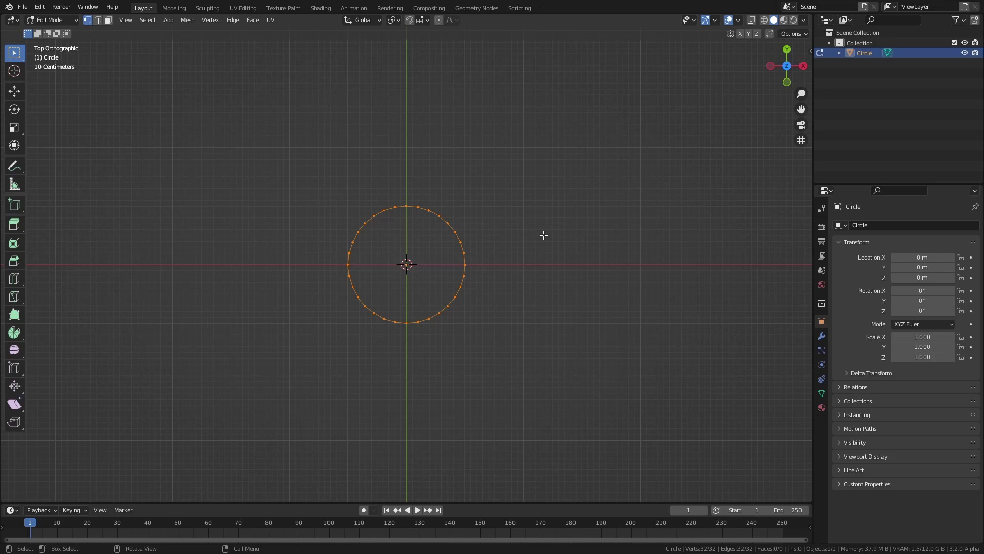
Step: Move the circle 1 m along the Y axis
{"action": "key", "text": "g"}
{"action": "key", "text": "y"}
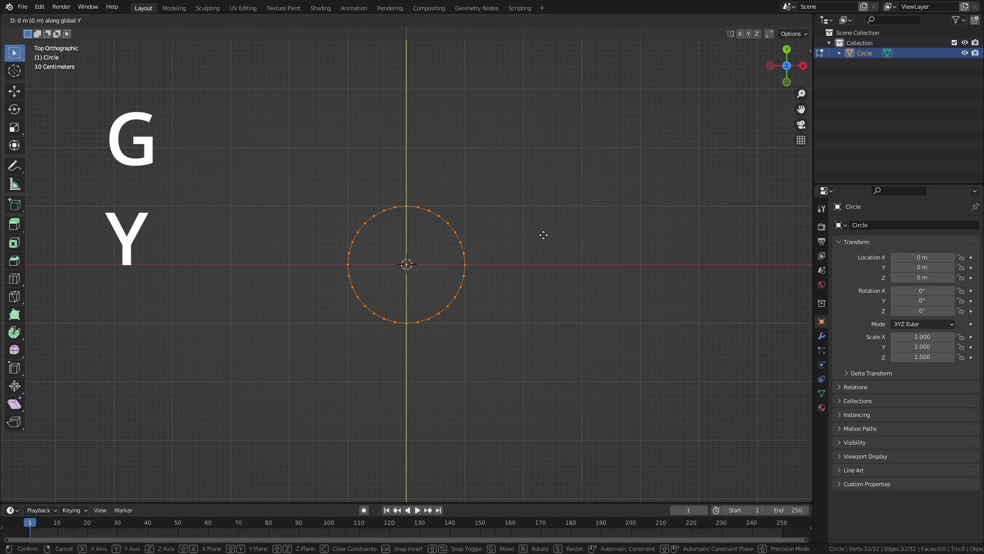
{"action": "key", "text": "1"}
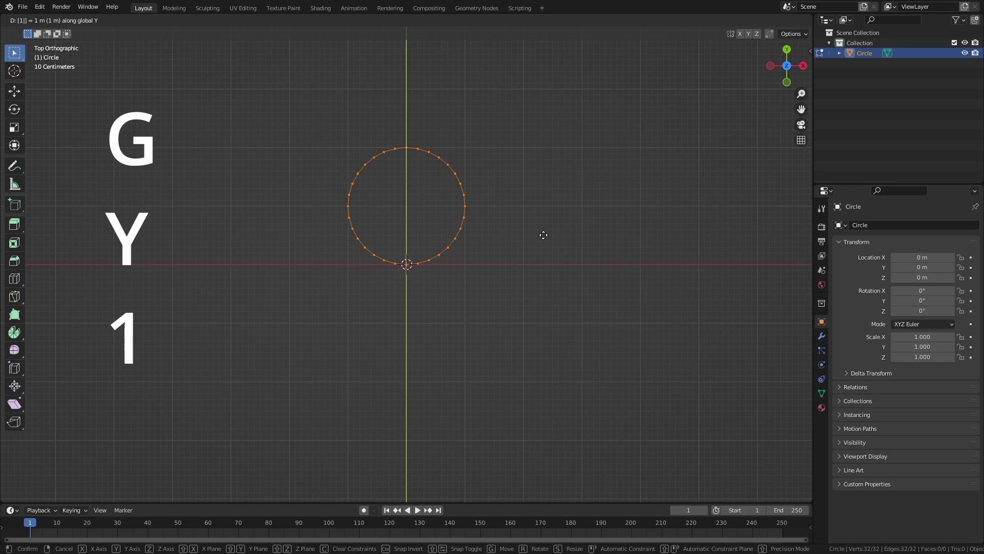
{"action": "key", "text": "Return"}
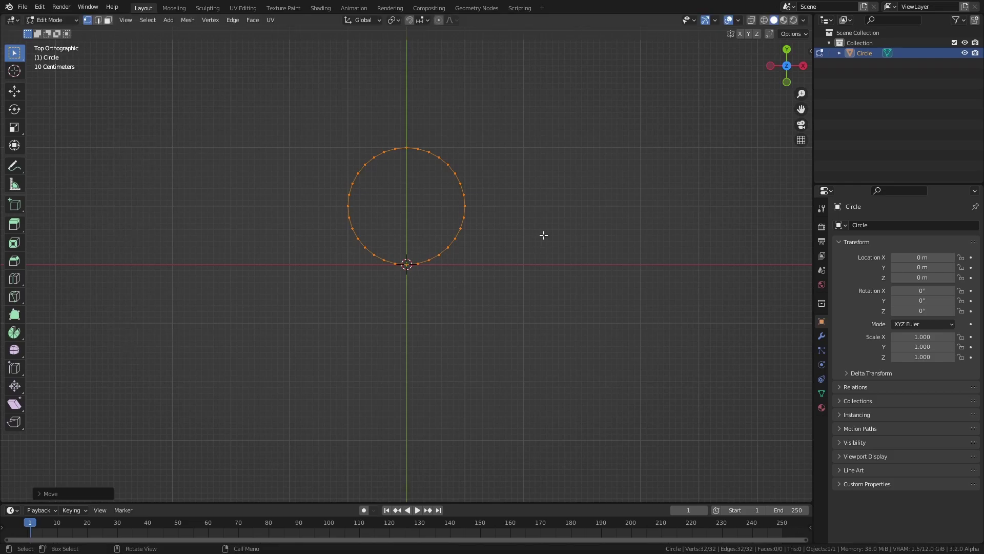
Step: Duplicate the circle in place and move the copy -2 m along Y
{"action": "key", "text": "shift+d"}
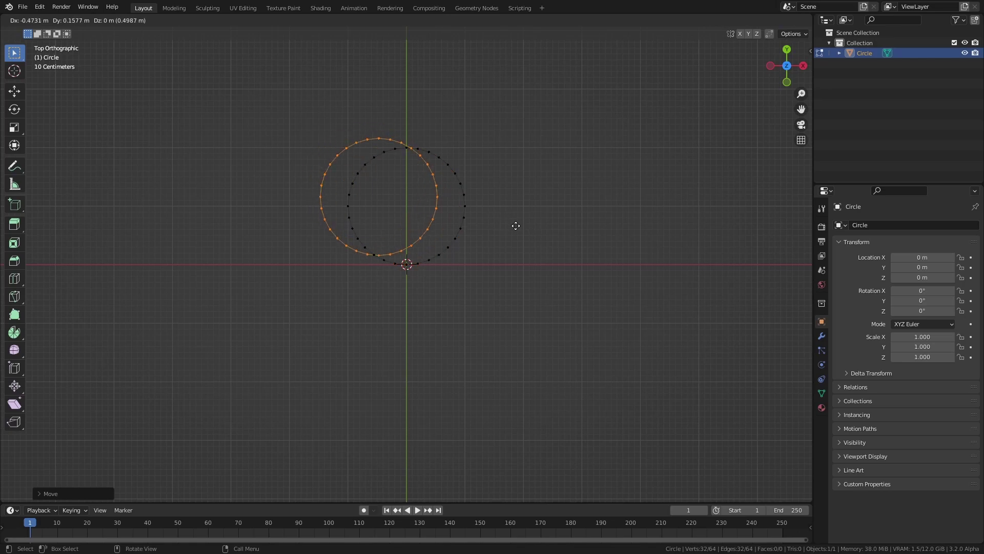
{"action": "right_click", "coordinate": [516, 226]}
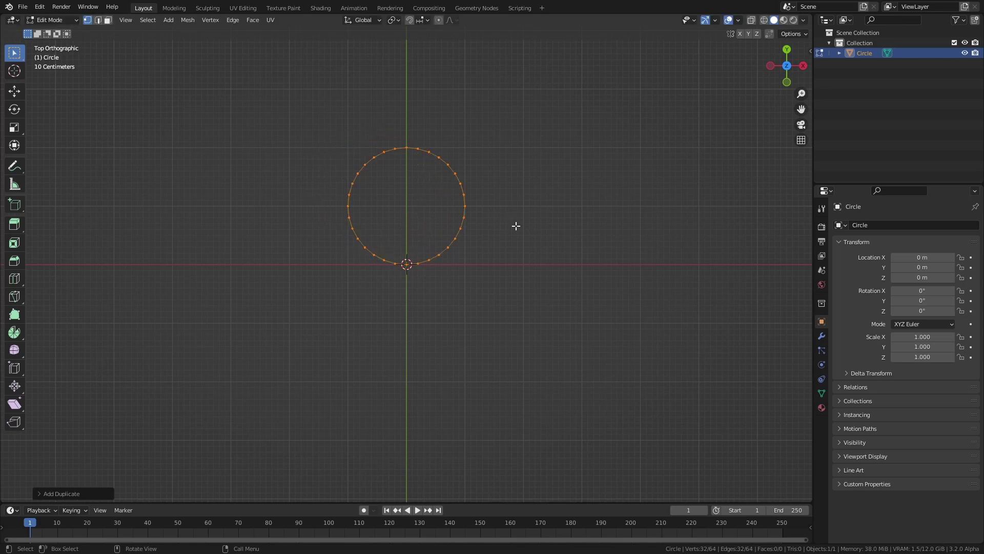
{"action": "key", "text": "g"}
{"action": "type", "text": "y"}
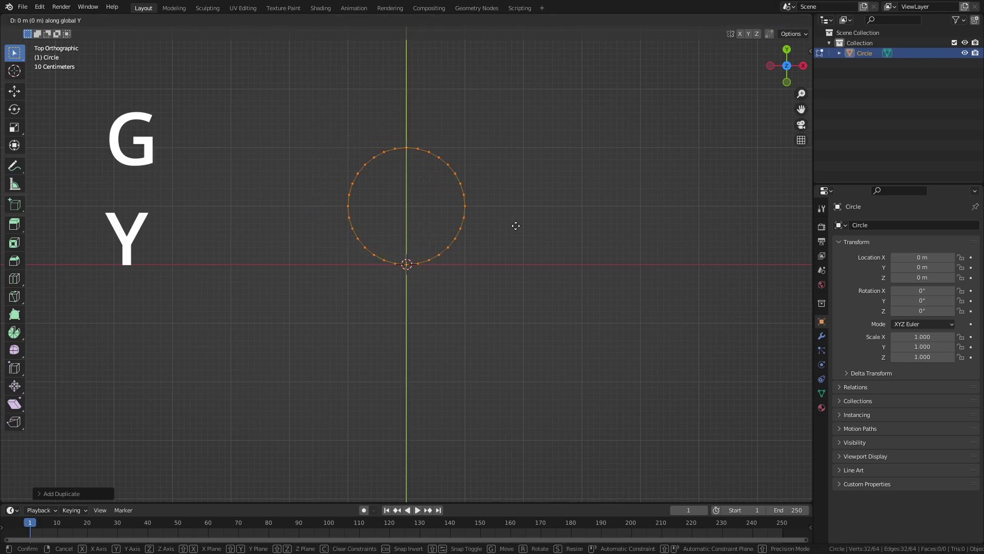
{"action": "type", "text": "-2"}
{"action": "key", "text": "Return"}
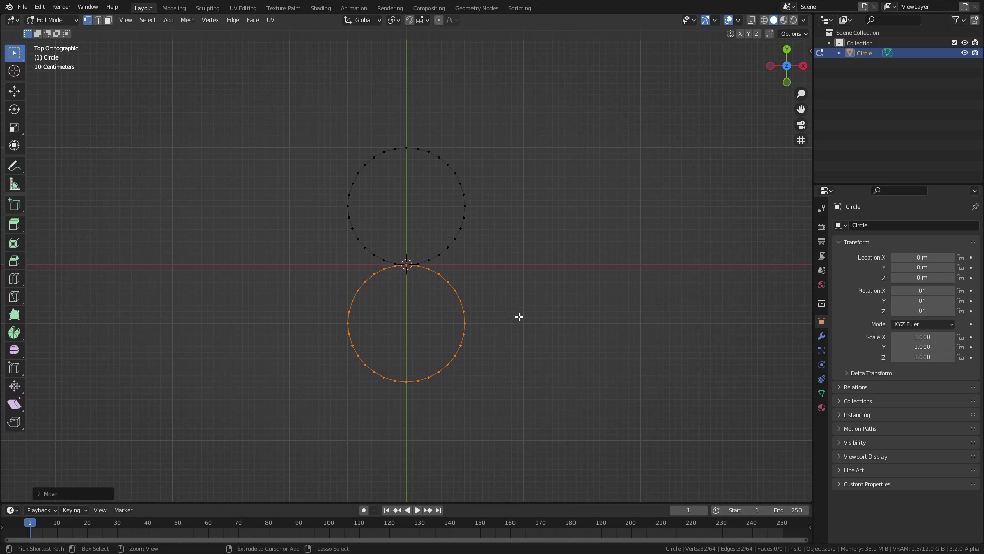
Step: Delete the two vertices where the circles touch at the origin
{"action": "scroll", "coordinate": [518, 315], "scroll_direction": "up", "scroll_amount": 2}
{"action": "left_click", "coordinate": [416, 285]}
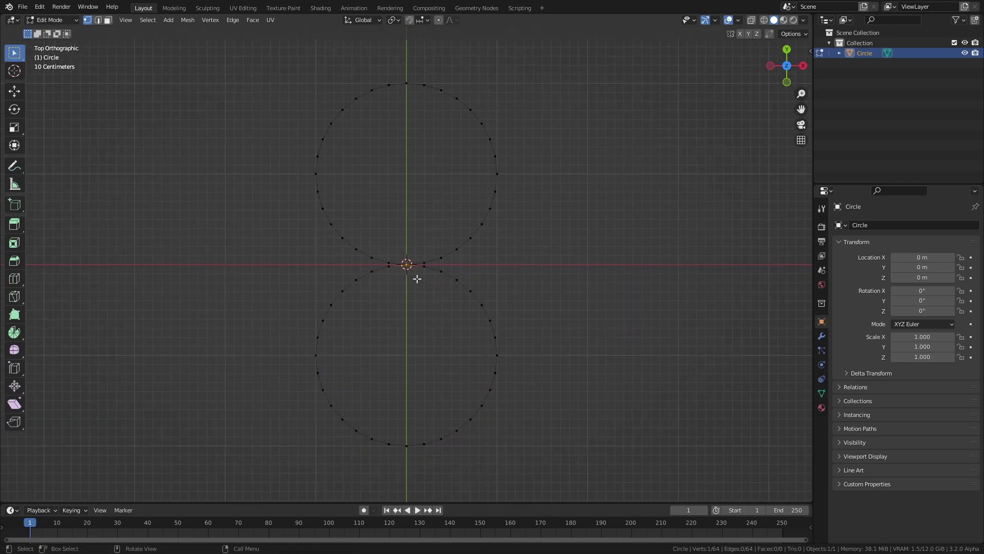
{"action": "key", "text": "x"}
{"action": "left_click", "coordinate": [420, 284]}
{"action": "key", "text": "x"}
{"action": "left_click", "coordinate": [429, 283]}
Step: Save the file and merge the two loose left ends at their centre
{"action": "scroll", "coordinate": [493, 259], "scroll_direction": "up", "scroll_amount": 3}
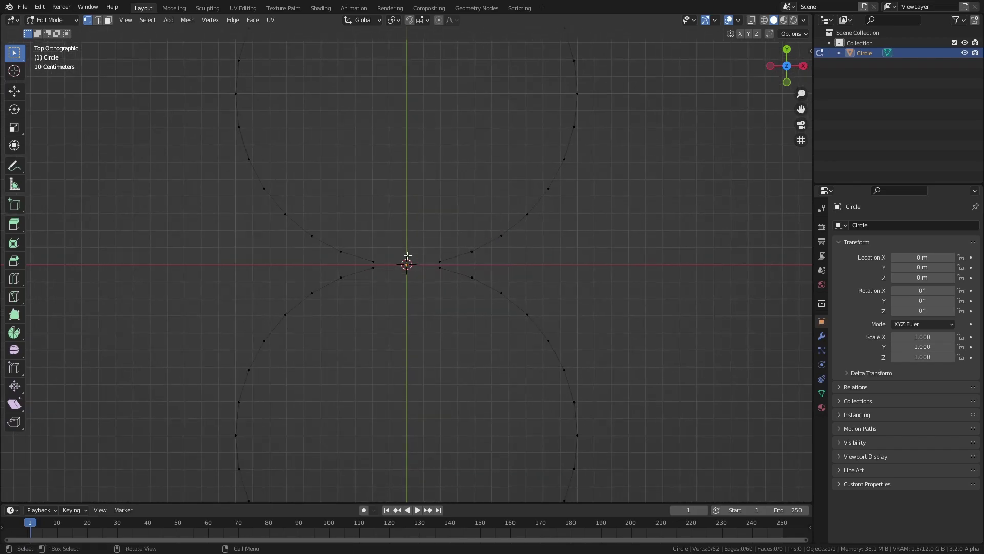
{"action": "left_click_drag", "start_coordinate": [391, 260], "coordinate": [418, 297]}
{"action": "scroll", "coordinate": [548, 256], "scroll_direction": "down", "scroll_amount": 2}
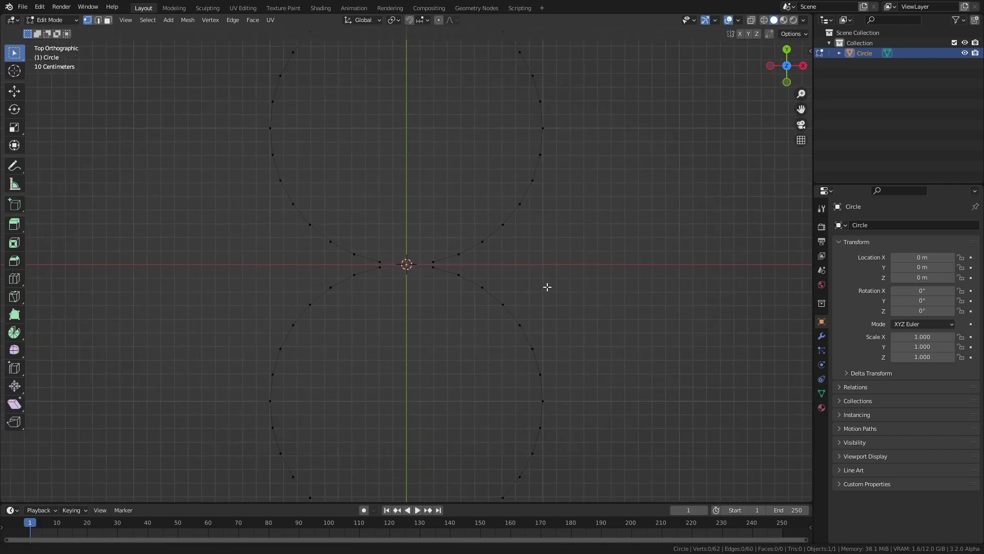
{"action": "key", "text": "ctrl+s"}
{"action": "scroll", "coordinate": [401, 252], "scroll_direction": "up", "scroll_amount": 3}
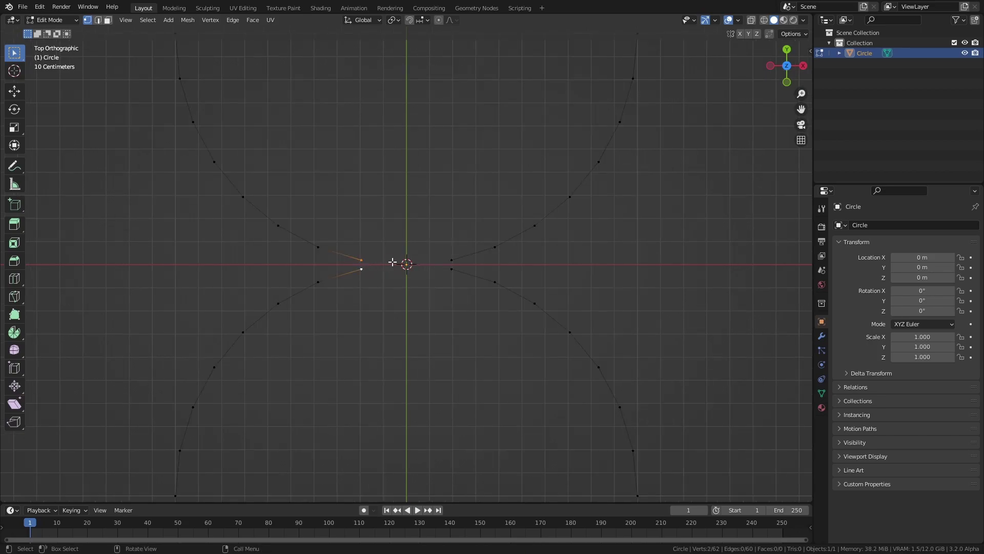
{"action": "key", "text": "m"}
{"action": "left_click", "coordinate": [391, 259]}
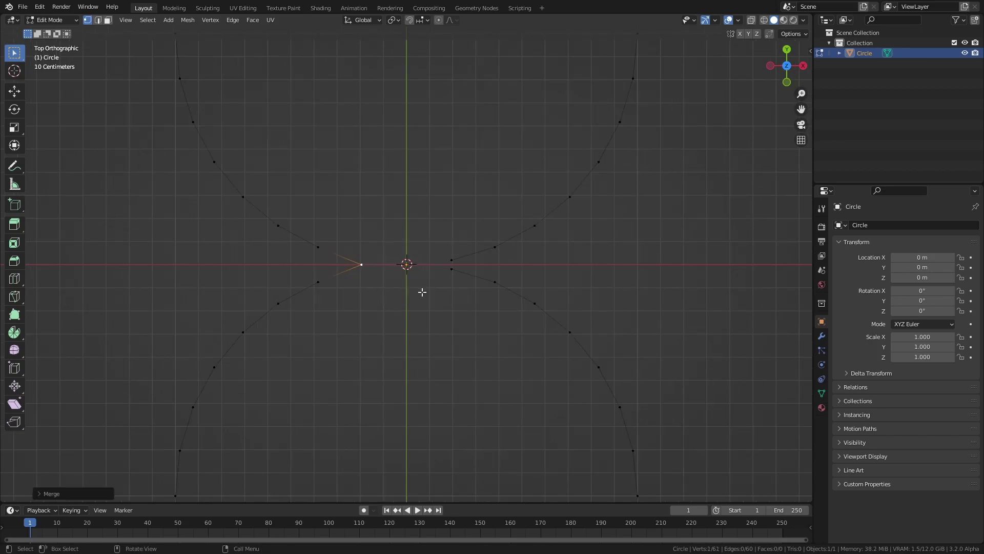
Step: Merge the two loose right ends at their centre and return to Object Mode
{"action": "left_click", "coordinate": [453, 259]}
{"action": "key", "text": "m"}
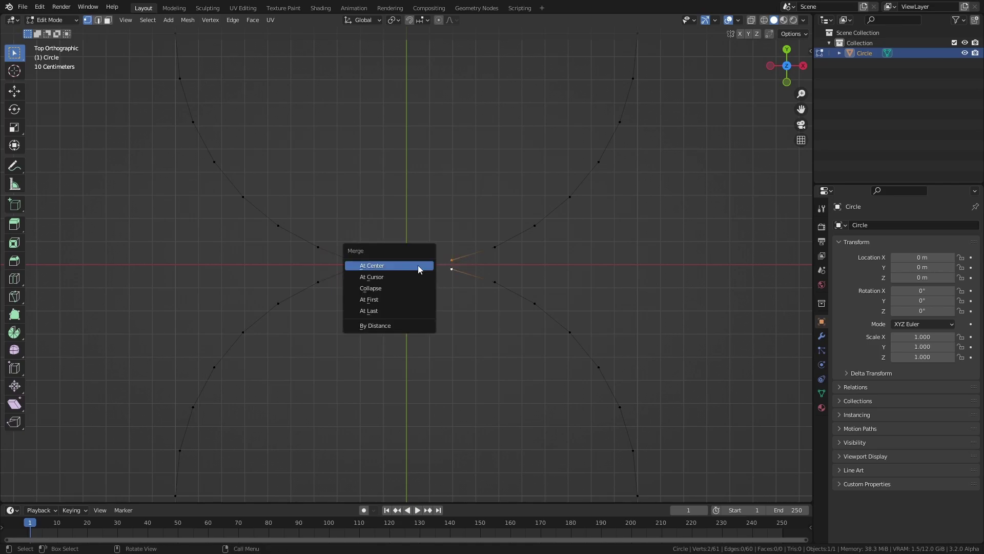
{"action": "left_click", "coordinate": [417, 266]}
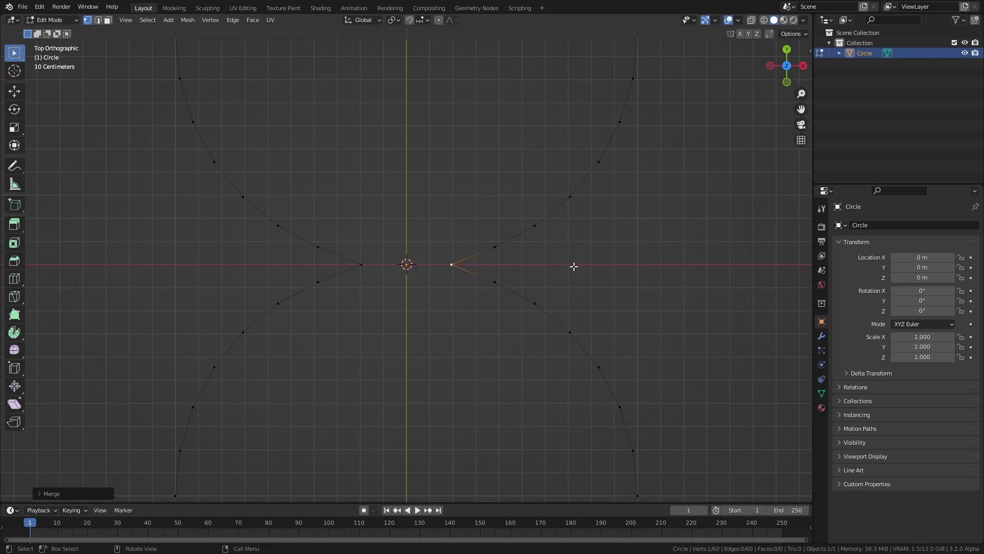
{"action": "key", "text": "Tab"}
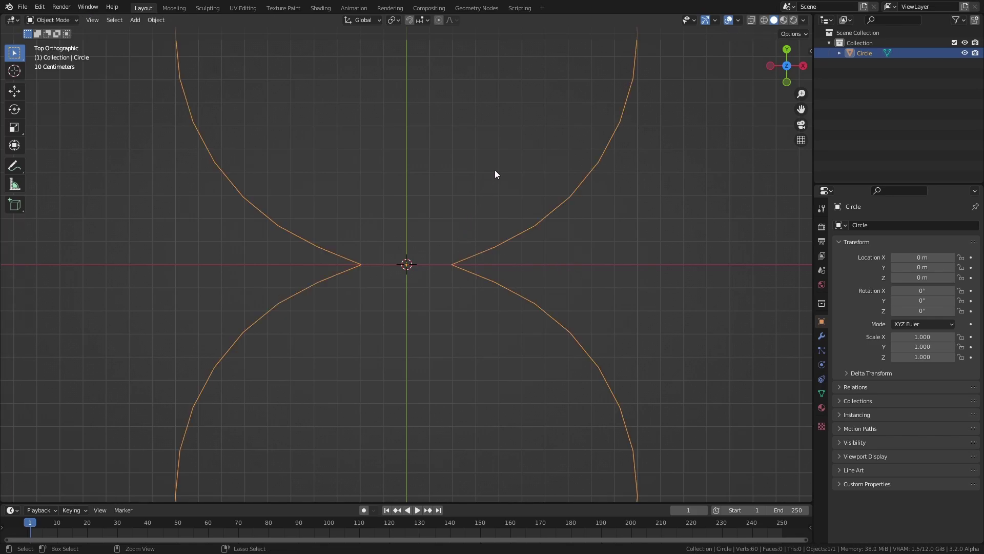
Step: Convert the figure-eight mesh into a curve object
{"action": "scroll", "coordinate": [497, 216], "scroll_direction": "down", "scroll_amount": 7}
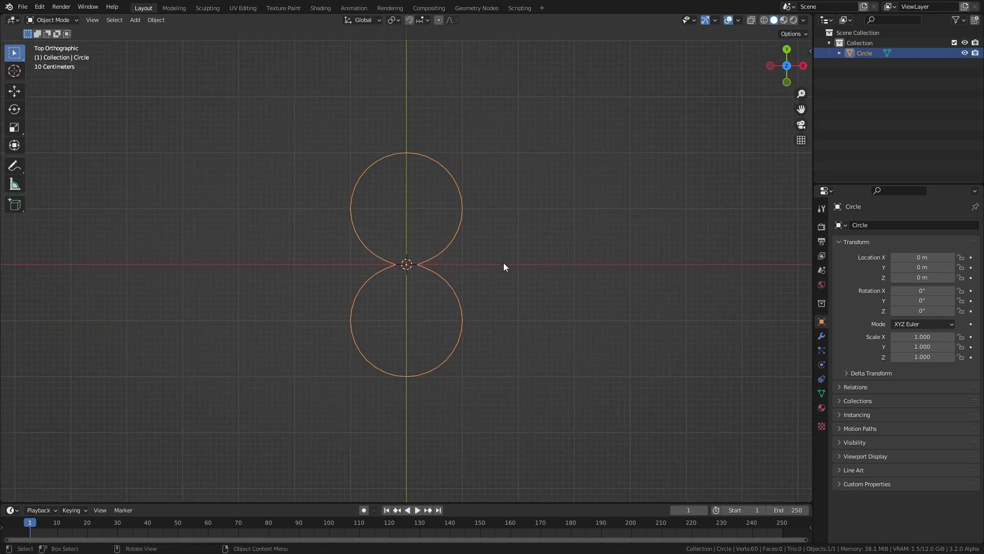
{"action": "right_click", "coordinate": [490, 218]}
{"action": "mouse_move", "coordinate": [490, 217]}
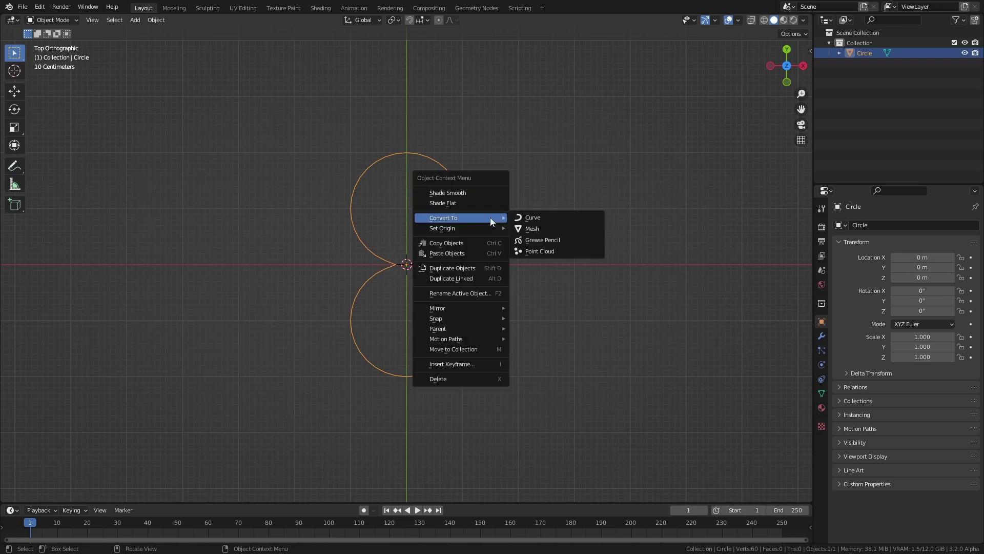
{"action": "left_click", "coordinate": [545, 218]}
{"action": "key", "text": "Tab"}
{"action": "middle_click_drag", "start_coordinate": [514, 301], "coordinate": [499, 270]}
{"action": "key", "text": "Tab"}
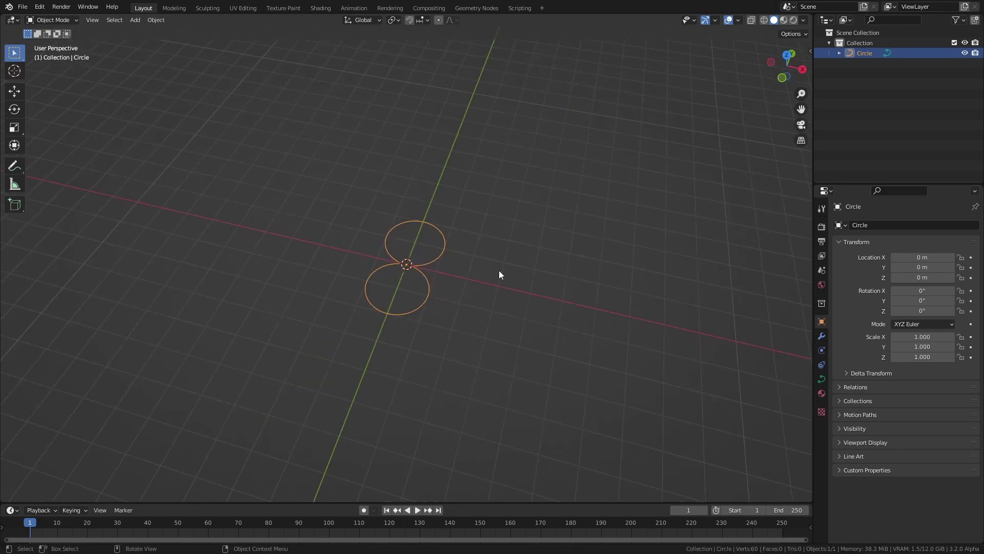
Step: Move the curve about 8 m along the X axis
{"action": "key", "text": "g"}
{"action": "key", "text": "x"}
{"action": "left_click", "coordinate": [761, 303]}
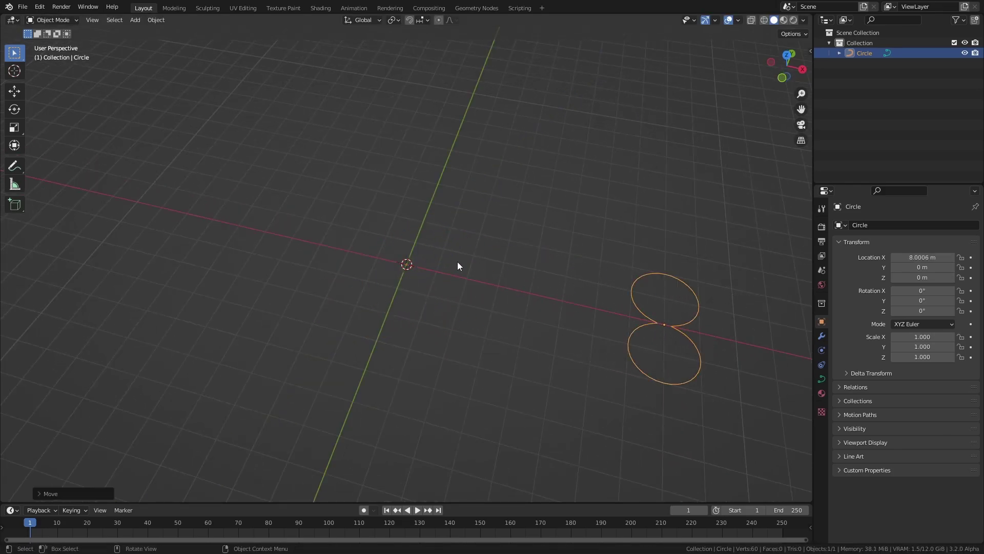
{"action": "key", "text": "shift+a"}
Step: Add a plane and give it a new Geometry Nodes tree
{"action": "mouse_move", "coordinate": [426, 252]}
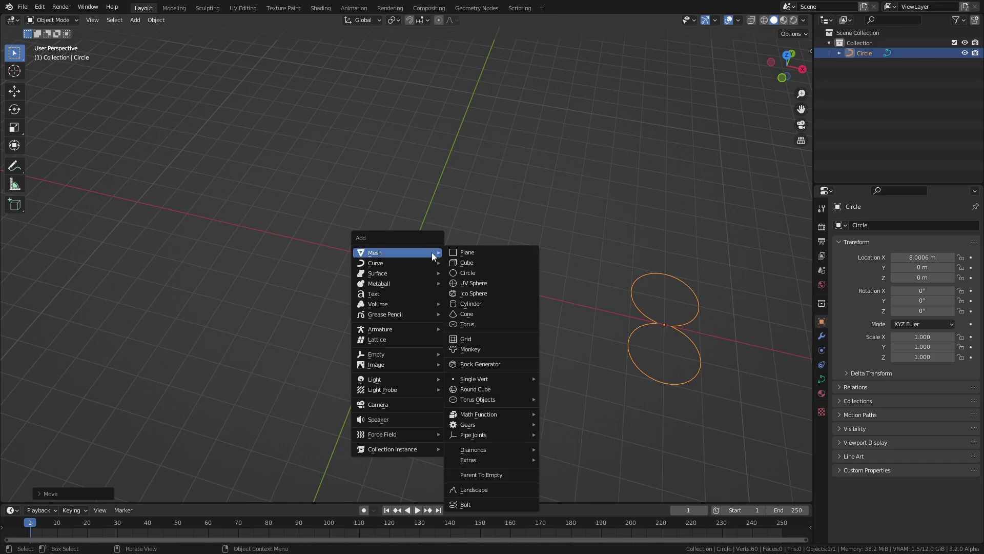
{"action": "left_click", "coordinate": [474, 255]}
{"action": "middle_click_drag", "start_coordinate": [474, 256], "coordinate": [455, 264]}
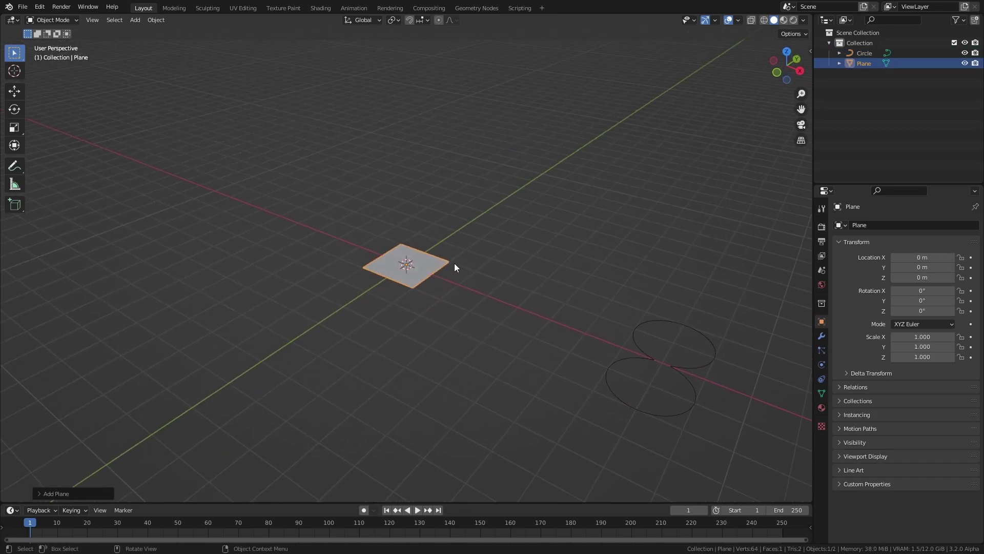
{"action": "left_click", "coordinate": [482, 9]}
{"action": "left_click", "coordinate": [411, 296]}
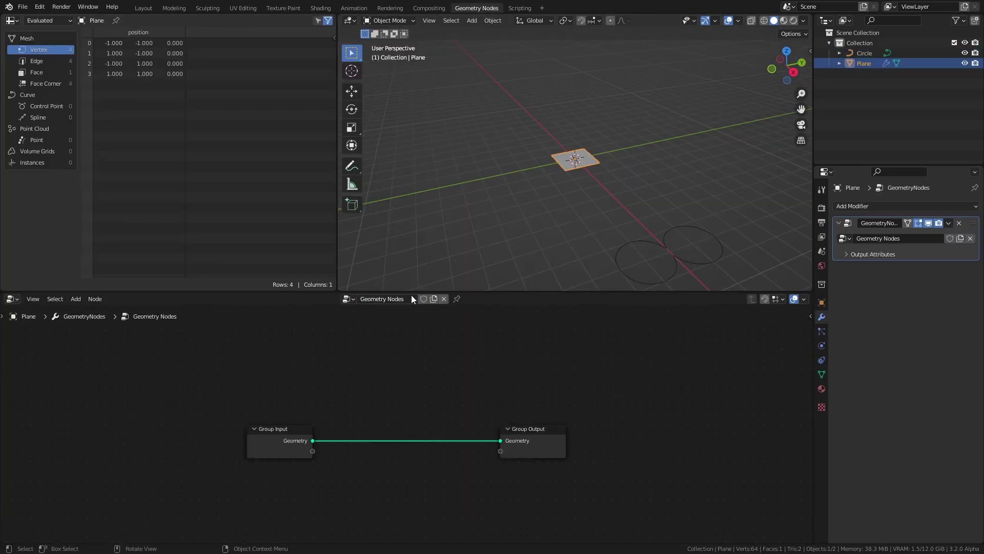
{"action": "left_click_drag", "start_coordinate": [412, 292], "coordinate": [518, 241]}
{"action": "scroll", "coordinate": [604, 146], "scroll_direction": "up", "scroll_amount": 2}
{"action": "middle_click_drag", "start_coordinate": [604, 146], "coordinate": [654, 141]}
{"action": "scroll", "coordinate": [407, 382], "scroll_direction": "up", "scroll_amount": 1}
Step: Insert a Curve Circle node into the geometry link
{"action": "key", "text": "shift+a"}
{"action": "mouse_move", "coordinate": [407, 383]}
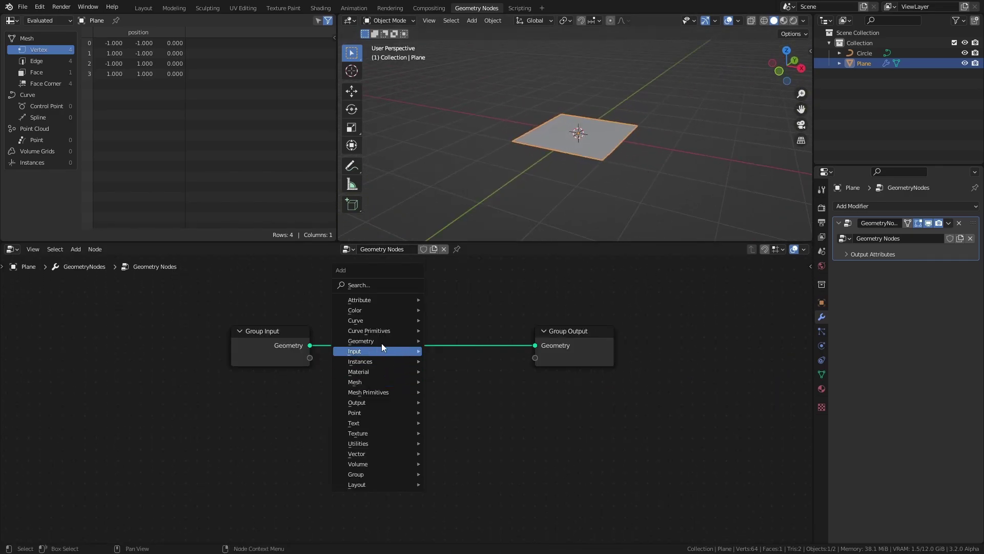
{"action": "mouse_move", "coordinate": [388, 334]}
{"action": "left_click", "coordinate": [458, 355]}
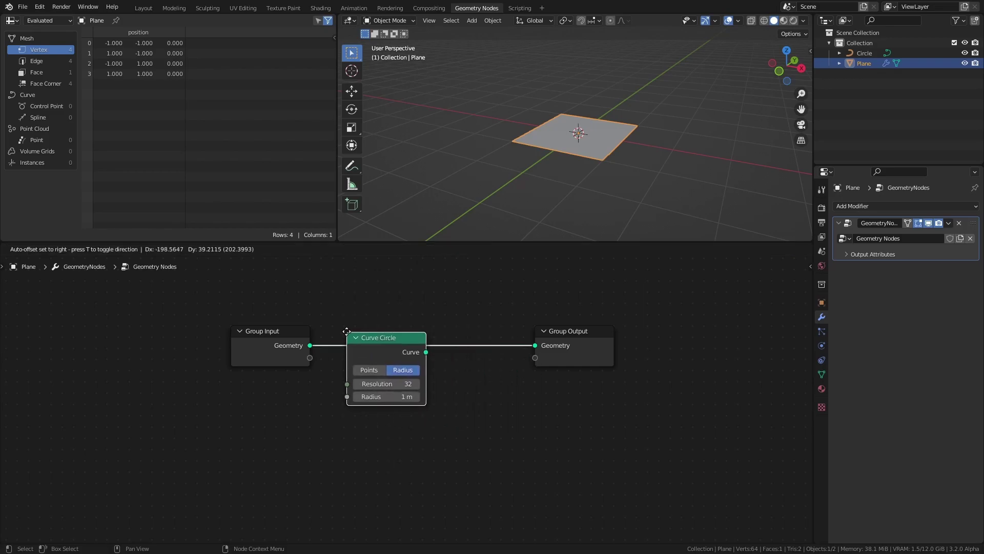
{"action": "left_click", "coordinate": [214, 333]}
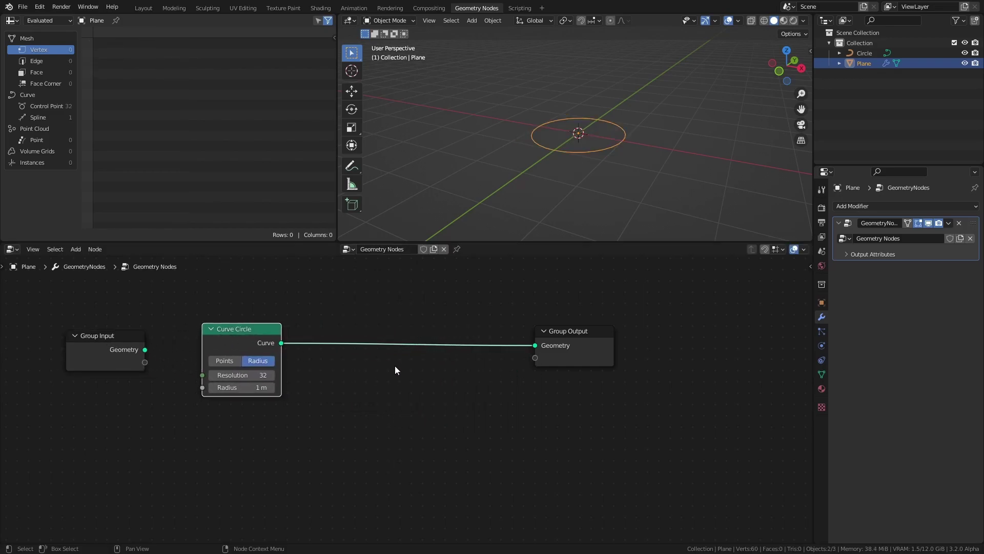
Step: Drop a Curve to Mesh node onto the link to Group Output
{"action": "key", "text": "shift+a"}
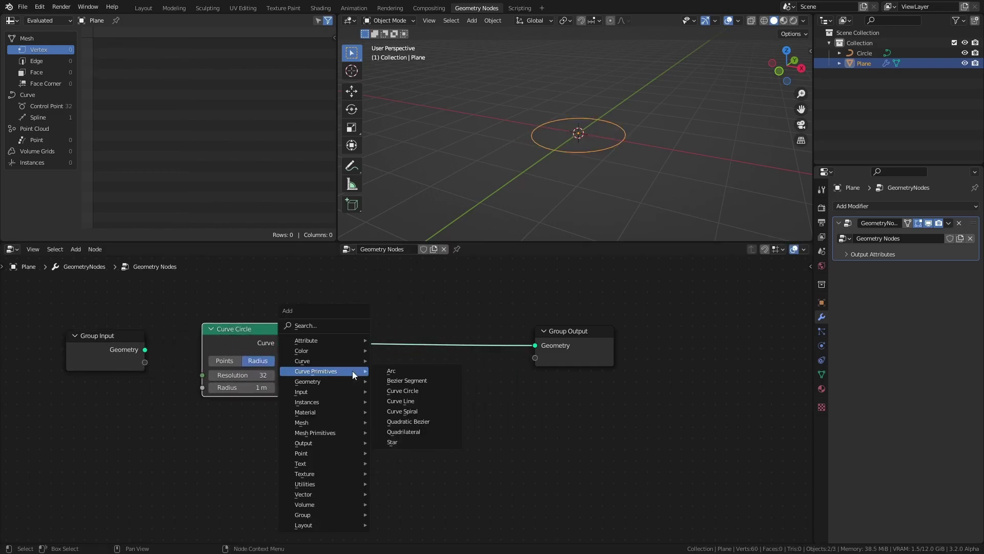
{"action": "mouse_move", "coordinate": [340, 363]}
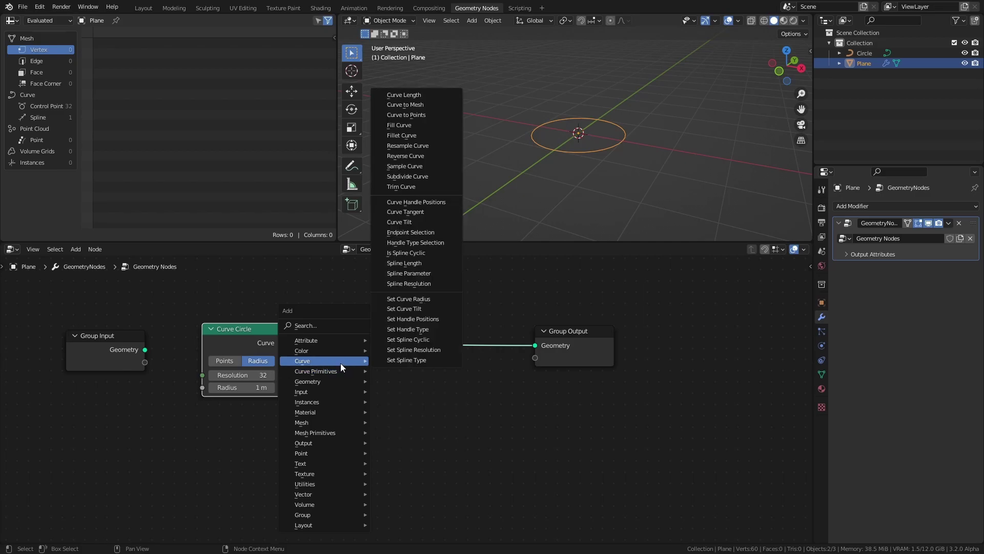
{"action": "left_click", "coordinate": [424, 105]}
{"action": "left_click", "coordinate": [420, 322]}
Step: Add an Object Info node set to the Circle object
{"action": "key", "text": "shift+a"}
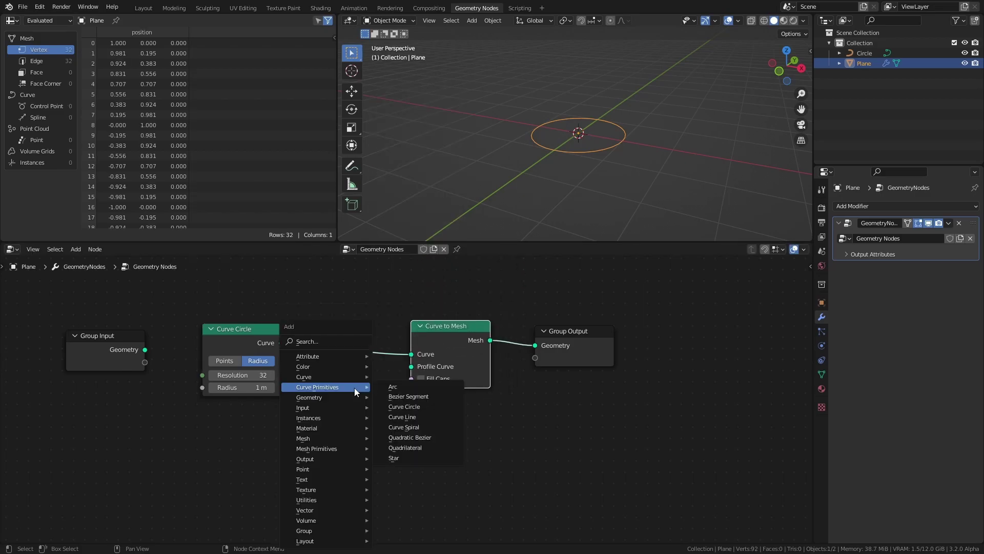
{"action": "mouse_move", "coordinate": [337, 411]}
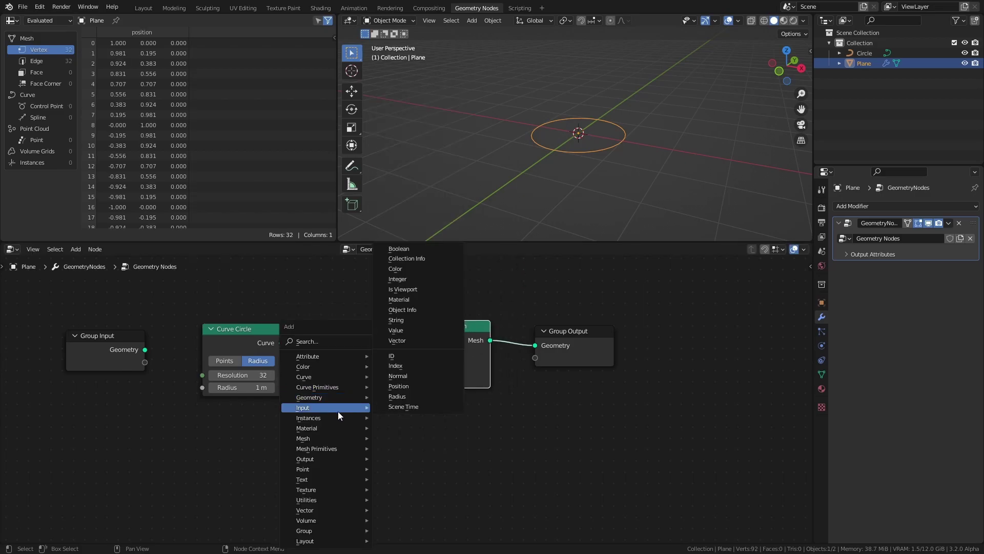
{"action": "left_click", "coordinate": [408, 310]}
{"action": "left_click", "coordinate": [201, 410]}
{"action": "middle_click_drag", "start_coordinate": [305, 406], "coordinate": [363, 364]}
{"action": "left_click", "coordinate": [300, 458]}
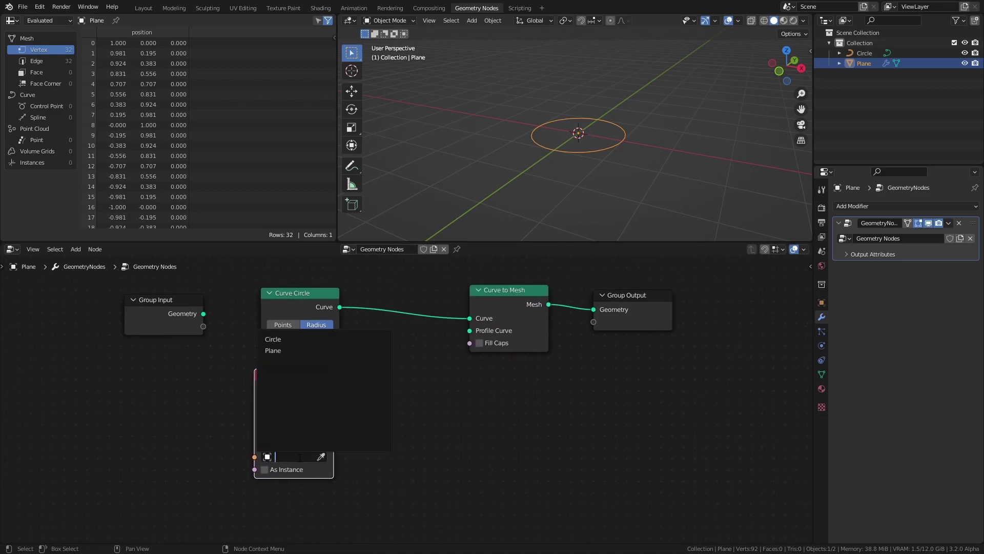
{"action": "left_click", "coordinate": [280, 342]}
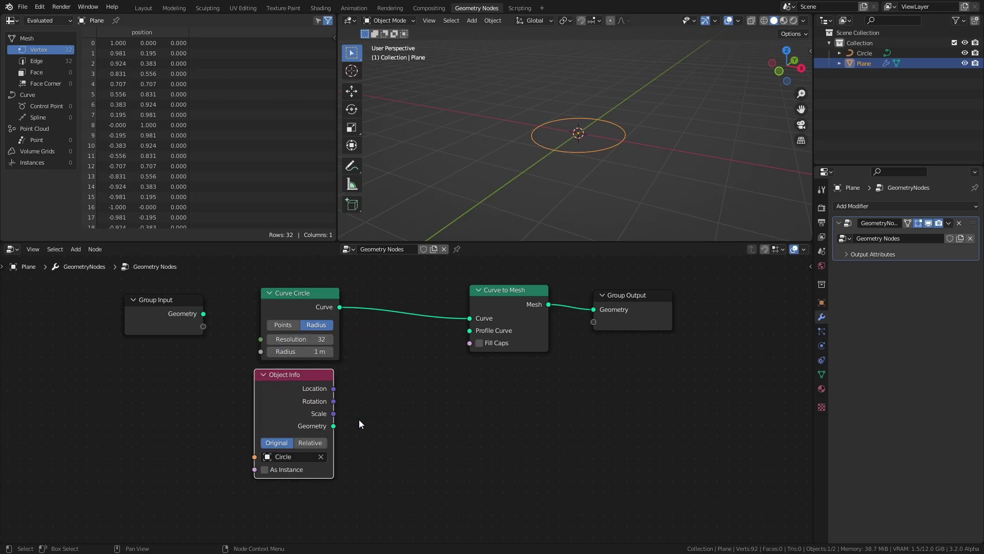
Step: Link the Circle's geometry to Curve to Mesh's Profile Curve and save double_donut.blend
{"action": "left_click_drag", "start_coordinate": [333, 426], "coordinate": [469, 330]}
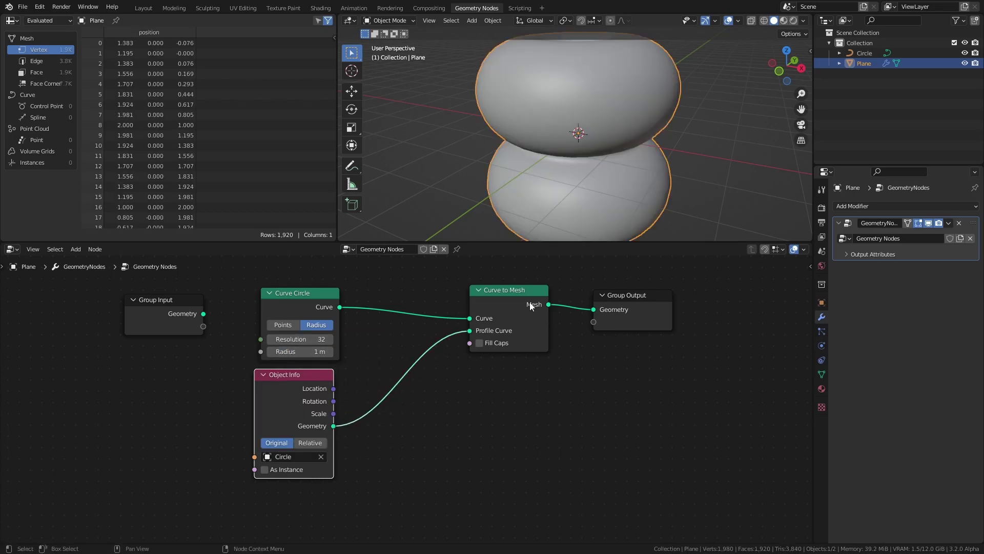
{"action": "middle_click_drag", "start_coordinate": [569, 195], "coordinate": [544, 168]}
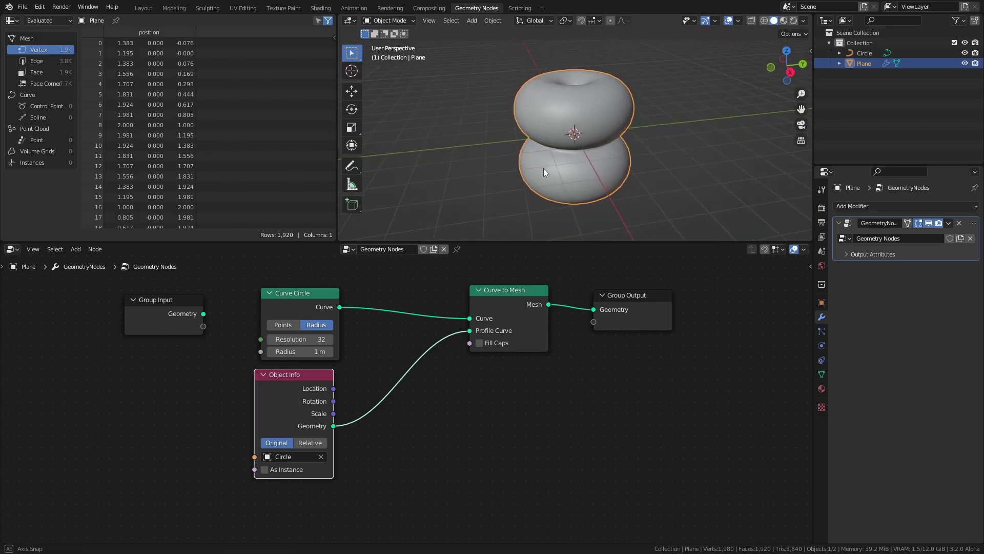
{"action": "scroll", "coordinate": [556, 139], "scroll_direction": "up", "scroll_amount": 3}
{"action": "key", "text": "ctrl+s"}
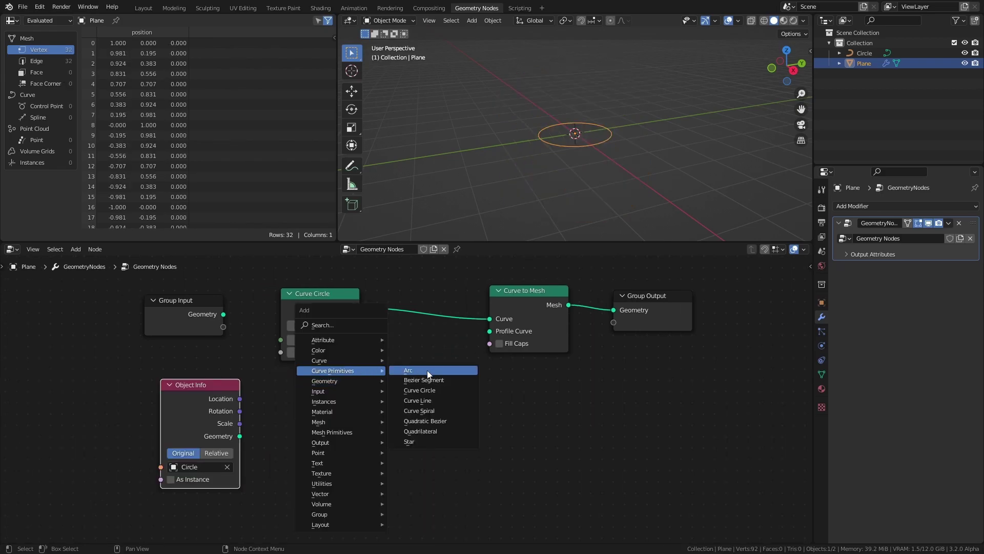
Step: Use a Quadrilateral node as the sweep profile, shrinking it to 0.37 m for a thin ring
{"action": "left_click", "coordinate": [433, 431]}
{"action": "left_click", "coordinate": [300, 377]}
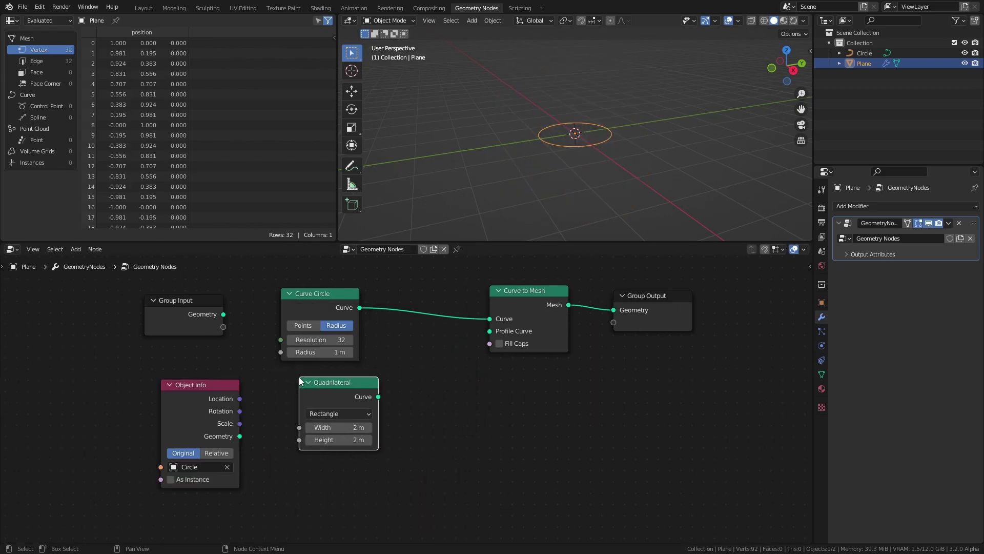
{"action": "left_click_drag", "start_coordinate": [378, 397], "coordinate": [490, 330]}
{"action": "left_click_drag", "start_coordinate": [338, 427], "coordinate": [308, 440]}
{"action": "middle_click_drag", "start_coordinate": [546, 184], "coordinate": [540, 131]}
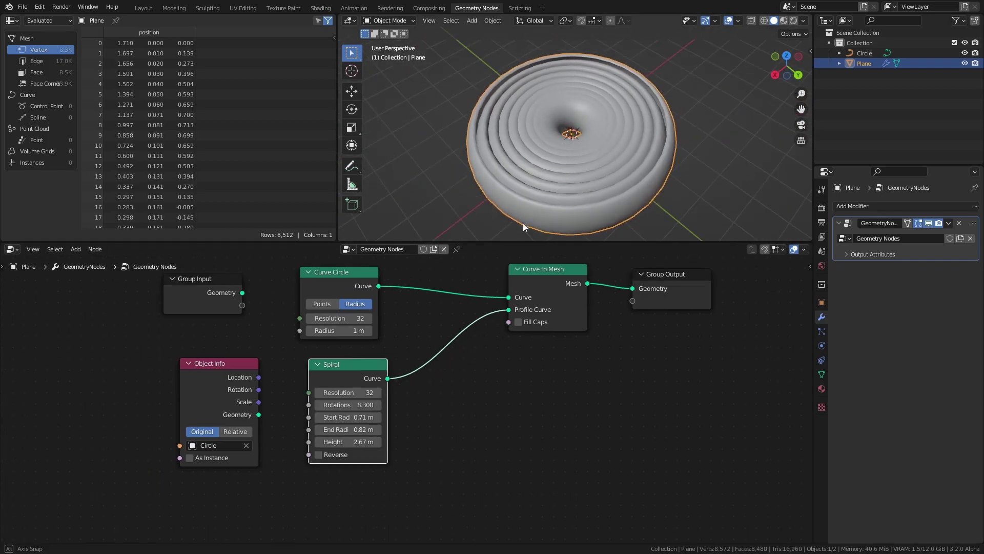
{"action": "middle_click_drag", "start_coordinate": [523, 223], "coordinate": [507, 173]}
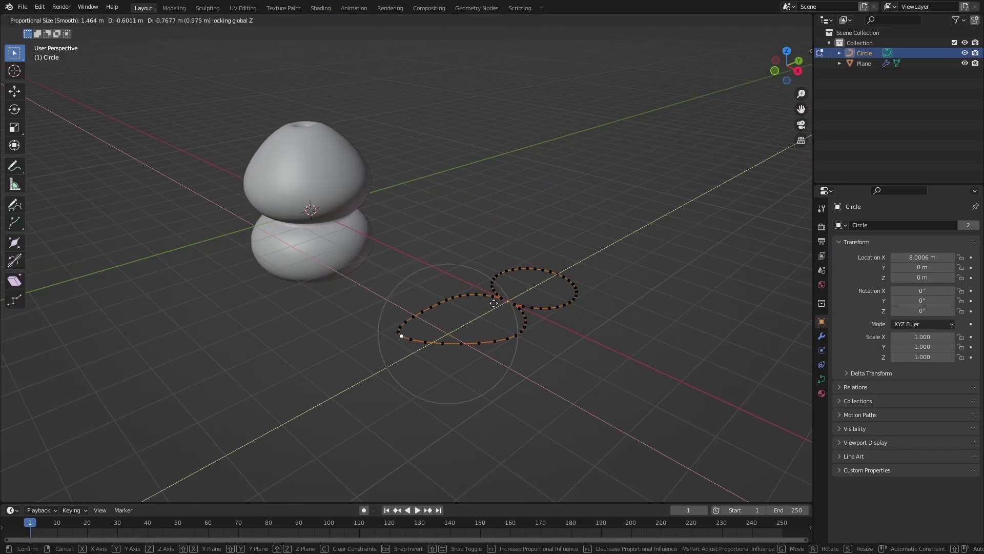
Step: Move the Circle curve's endpoints with proportional editing into a vase-like profile
{"action": "left_click", "coordinate": [507, 328]}
{"action": "key", "text": "f"}
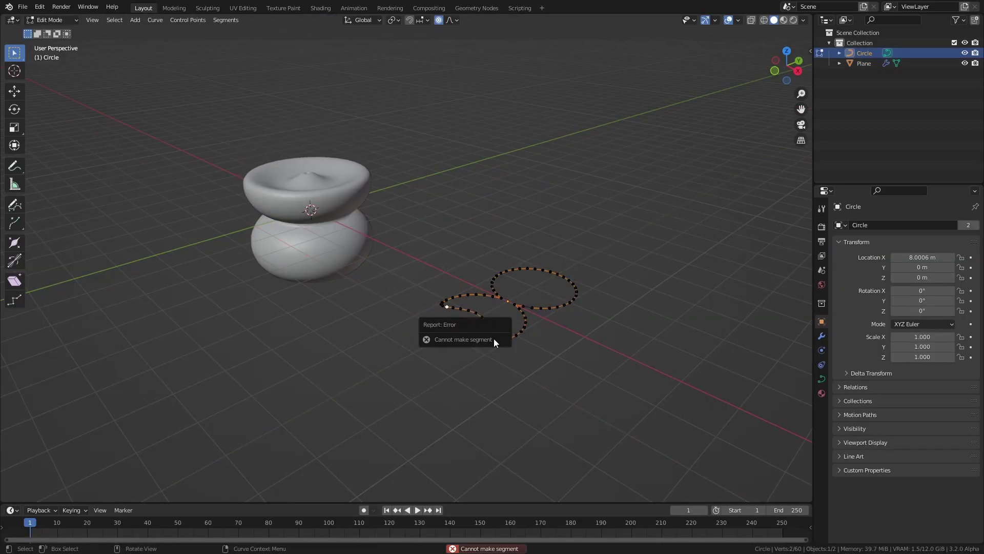
{"action": "key", "text": "g"}
{"action": "left_click", "coordinate": [446, 307]}
{"action": "key", "text": "f"}
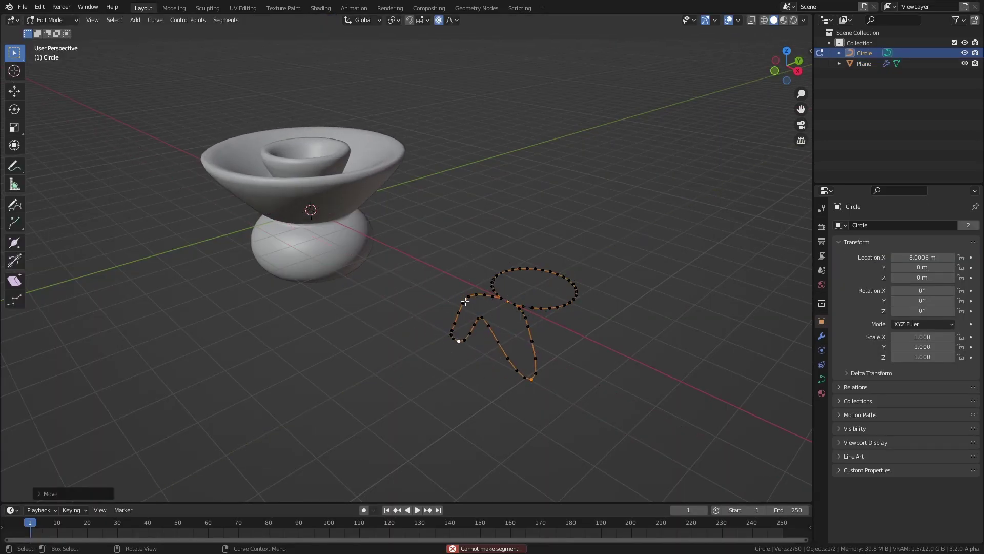
{"action": "key", "text": "g"}
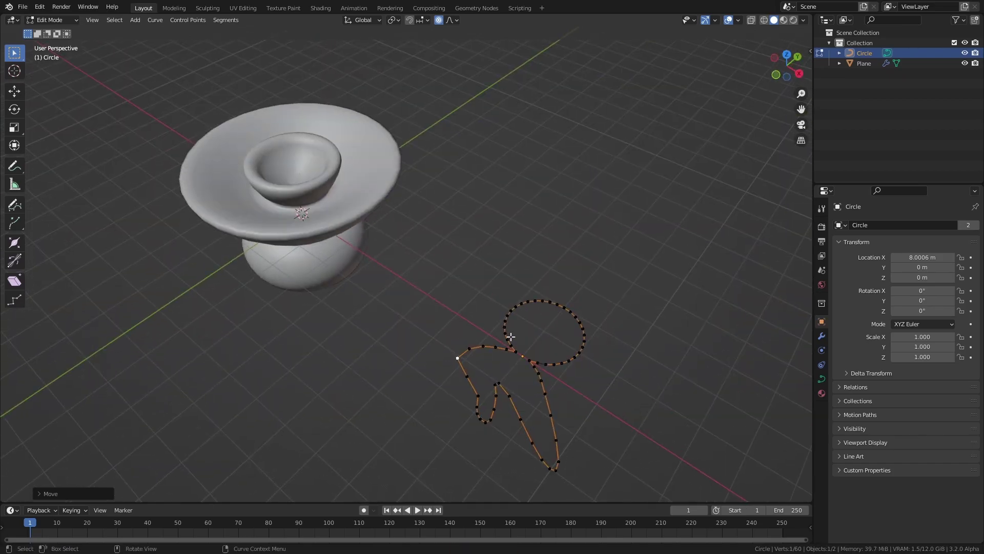
{"action": "key", "text": "g"}
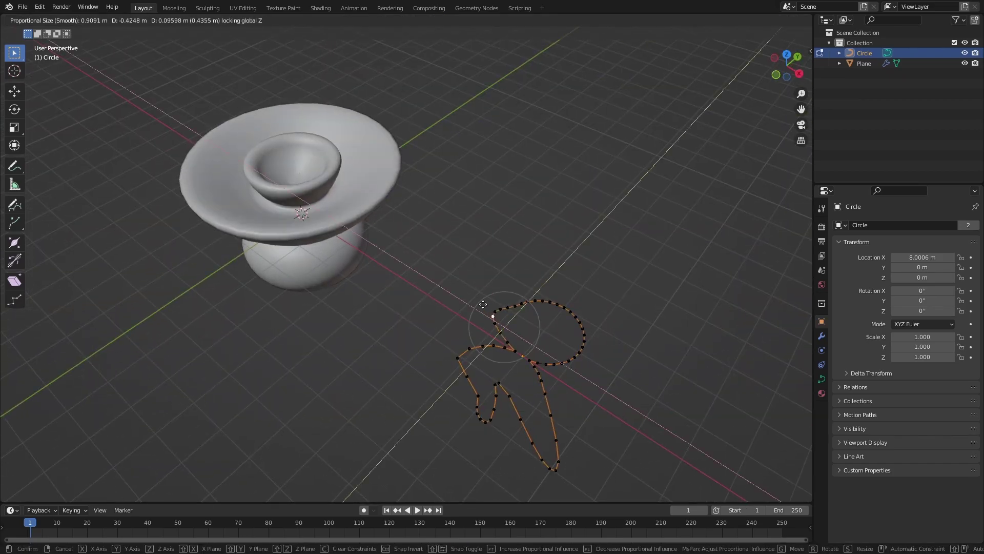
{"action": "left_click", "coordinate": [567, 317]}
{"action": "middle_click_drag", "start_coordinate": [384, 231], "coordinate": [307, 225]}
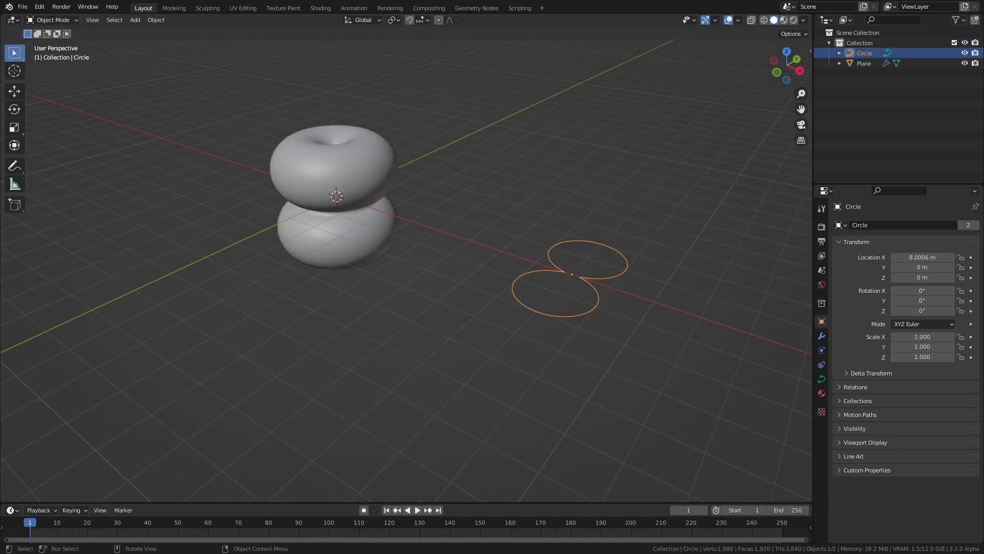
Step: Select the Plane and drop a Set Curve Radius node onto the Curve Circle link
{"action": "left_click", "coordinate": [476, 9]}
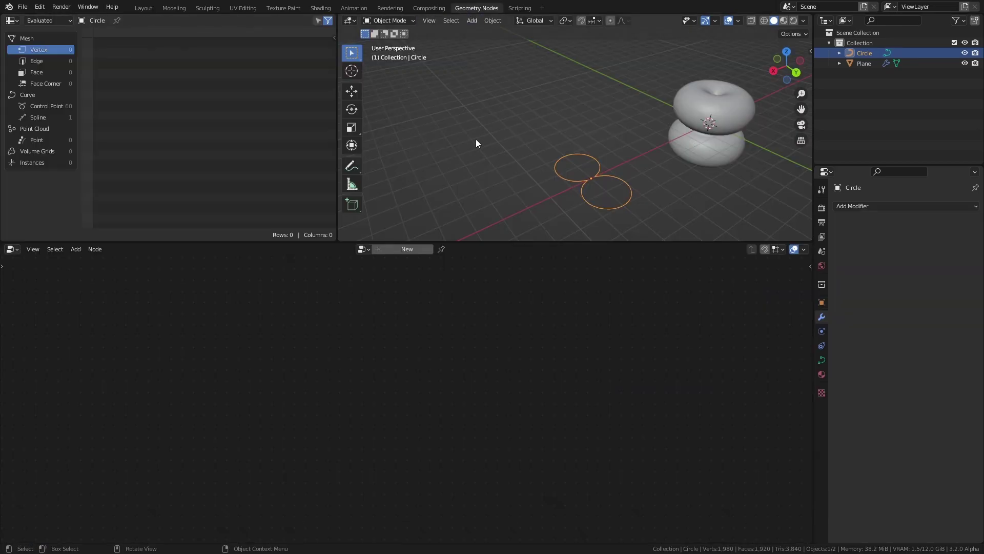
{"action": "left_click", "coordinate": [678, 154]}
{"action": "middle_click_drag", "start_coordinate": [615, 153], "coordinate": [673, 145]}
{"action": "scroll", "coordinate": [640, 119], "scroll_direction": "up", "scroll_amount": 5}
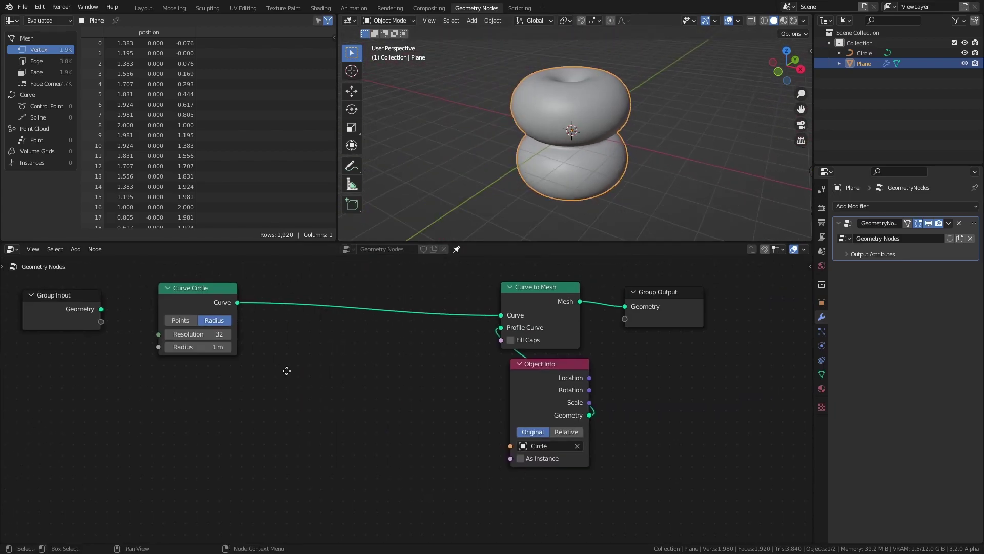
{"action": "middle_click_drag", "start_coordinate": [287, 371], "coordinate": [329, 364]}
{"action": "key", "text": "shift+a"}
{"action": "mouse_move", "coordinate": [307, 352]}
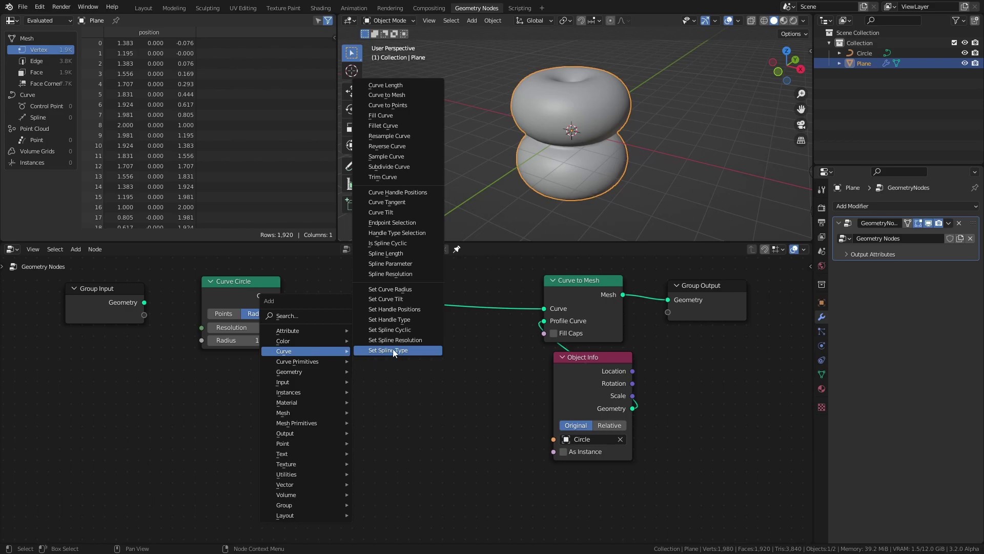
{"action": "left_click", "coordinate": [390, 289]}
{"action": "left_click", "coordinate": [377, 296]}
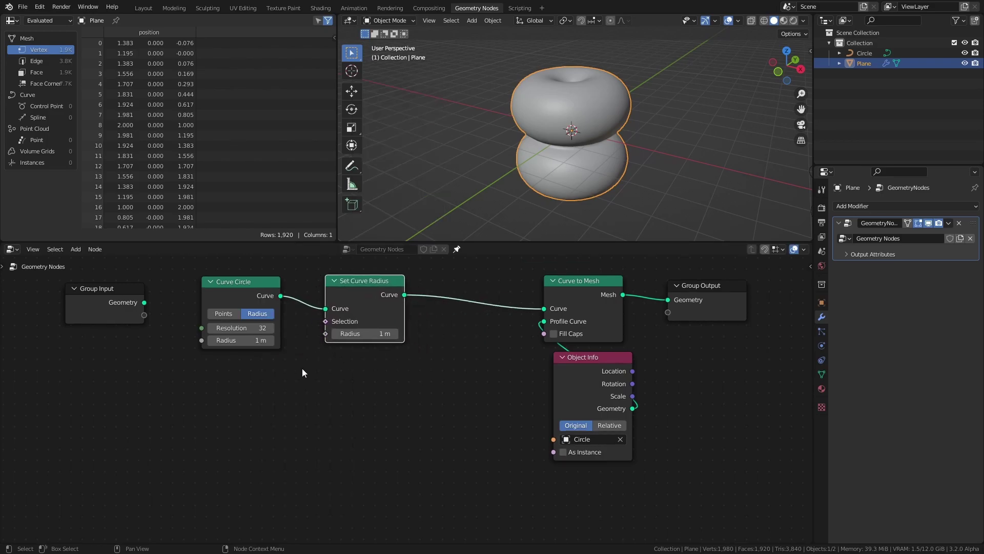
Step: Drop a Set Curve Tilt node onto the link and save the file
{"action": "key", "text": "shift+a"}
{"action": "mouse_move", "coordinate": [294, 363]}
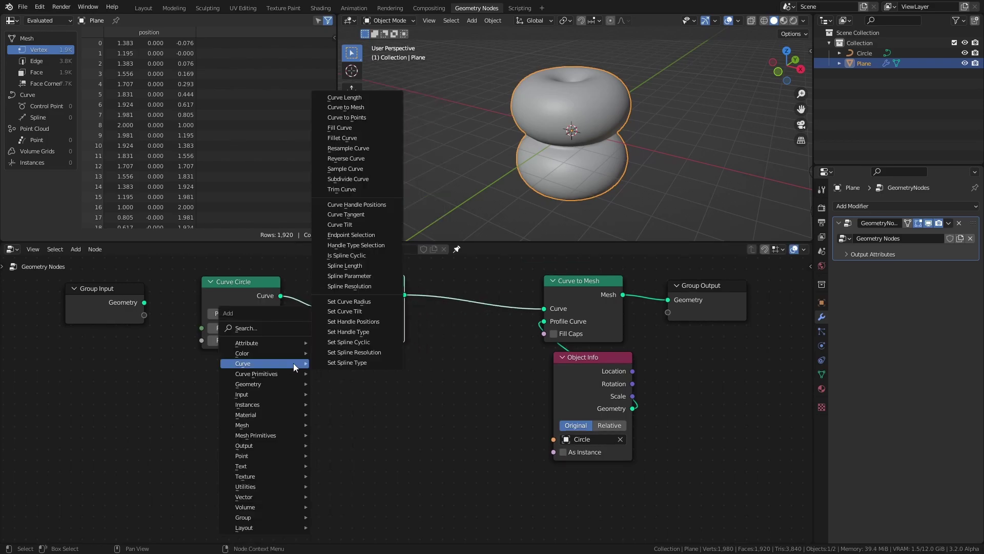
{"action": "left_click", "coordinate": [354, 310]}
{"action": "left_click", "coordinate": [454, 290]}
{"action": "middle_click_drag", "start_coordinate": [381, 342], "coordinate": [439, 363]}
{"action": "key", "text": "ctrl+s"}
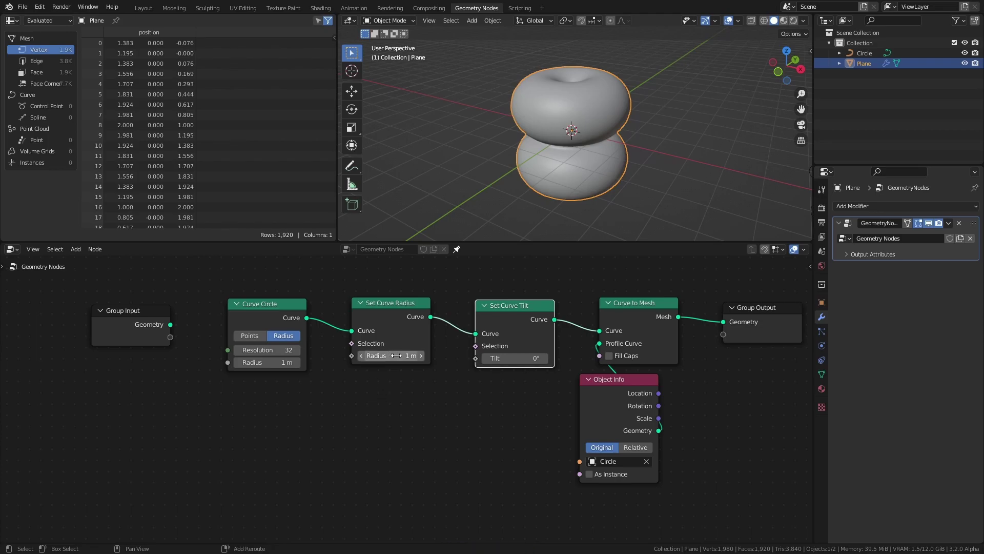
Step: Reduce the Set Curve Radius to 0.43 m to shrink the double donut, and save
{"action": "left_click_drag", "start_coordinate": [393, 355], "coordinate": [351, 355]}
{"action": "middle_click_drag", "start_coordinate": [528, 204], "coordinate": [511, 180]}
{"action": "left_click_drag", "start_coordinate": [387, 356], "coordinate": [366, 356]}
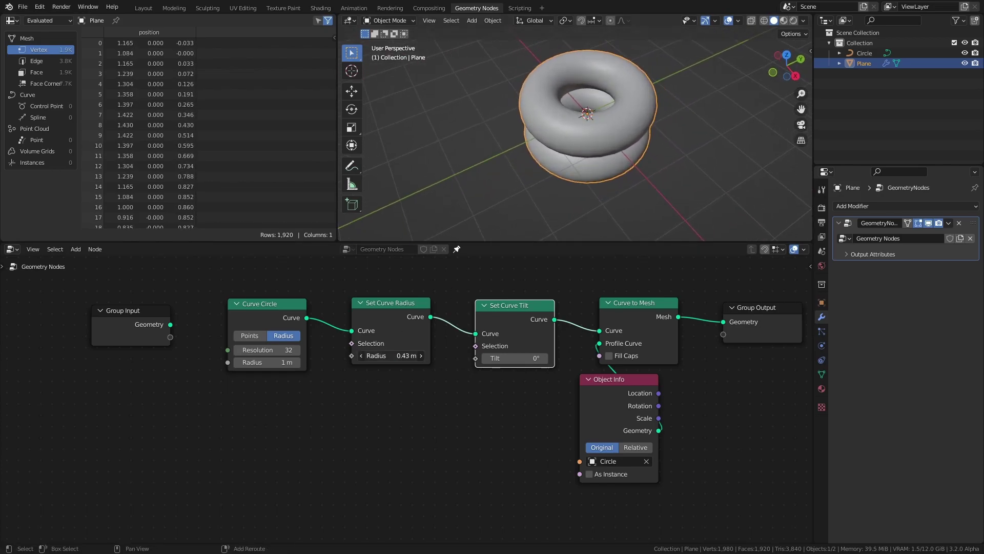
{"action": "key", "text": "ctrl+s"}
{"action": "middle_click_drag", "start_coordinate": [552, 159], "coordinate": [608, 174]}
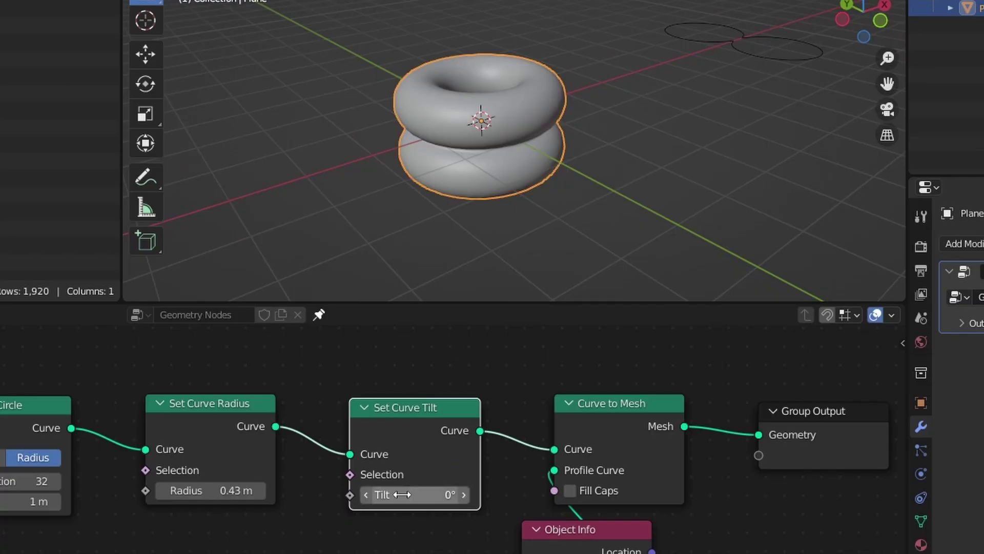
Step: Raise the curve Tilt value to test twisting the donut profile
{"action": "left_click_drag", "start_coordinate": [515, 357], "coordinate": [523, 358]}
{"action": "mouse_move", "coordinate": [447, 494]}
{"action": "left_mouse_down"}
{"action": "mouse_move", "coordinate": [527, 494]}
{"action": "mouse_move", "coordinate": [392, 494]}
{"action": "mouse_move", "coordinate": [597, 494]}
{"action": "mouse_move", "coordinate": [443, 494]}
{"action": "left_mouse_up"}
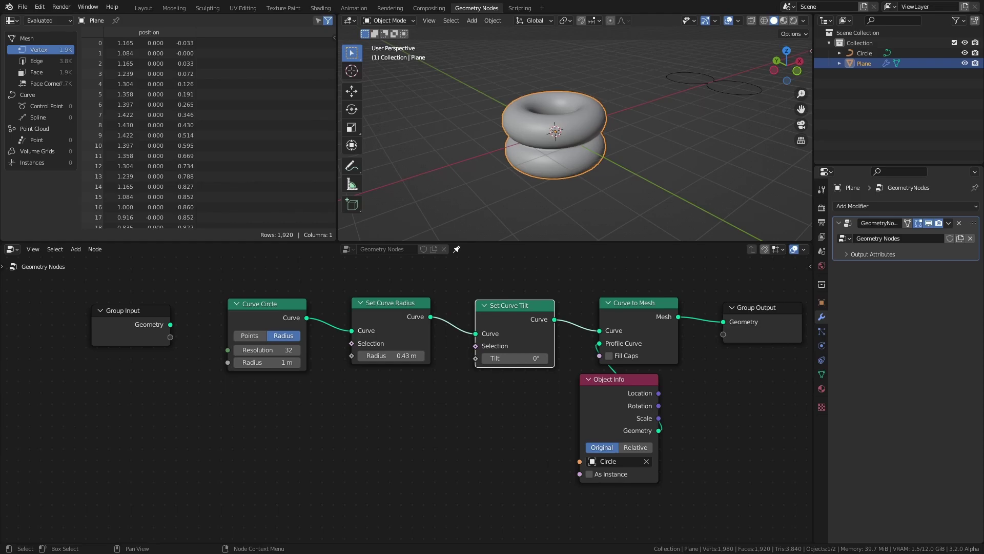
{"action": "left_click_drag", "start_coordinate": [934, 270], "coordinate": [971, 271]}
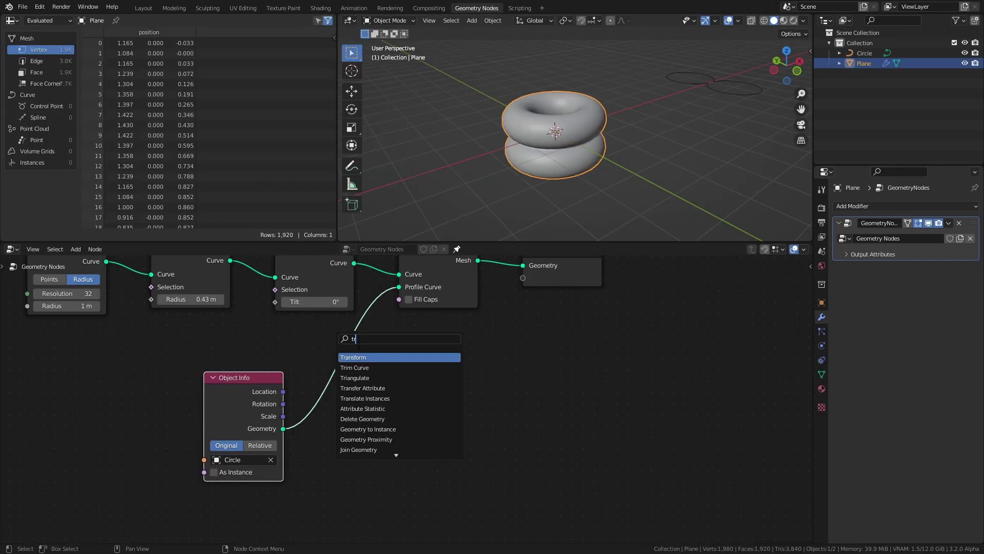
Step: Insert a Transform node on the profile link and try Z rotations of about 322° and 430° plus tilt
{"action": "key", "text": "Return"}
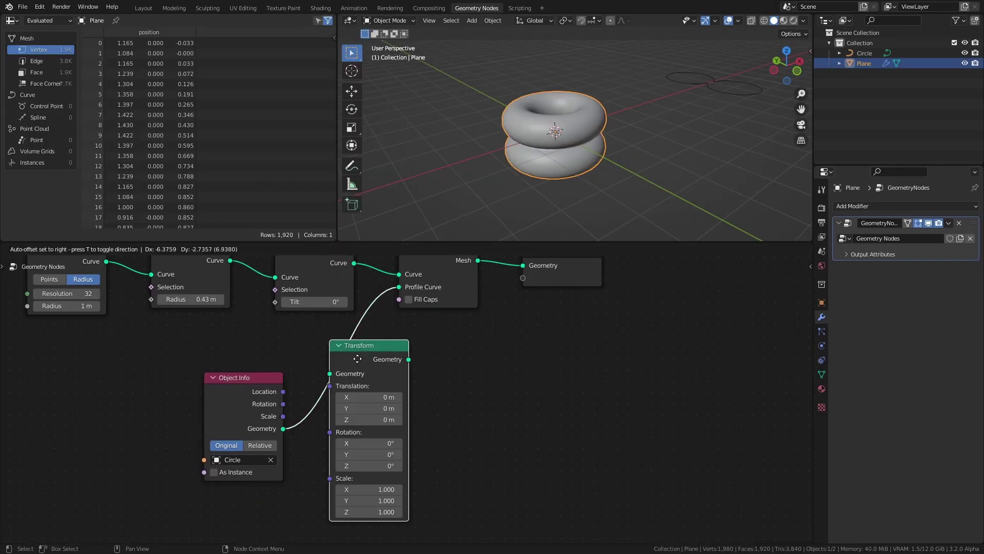
{"action": "left_click", "coordinate": [369, 354]}
{"action": "left_click_drag", "start_coordinate": [357, 463], "coordinate": [436, 464]}
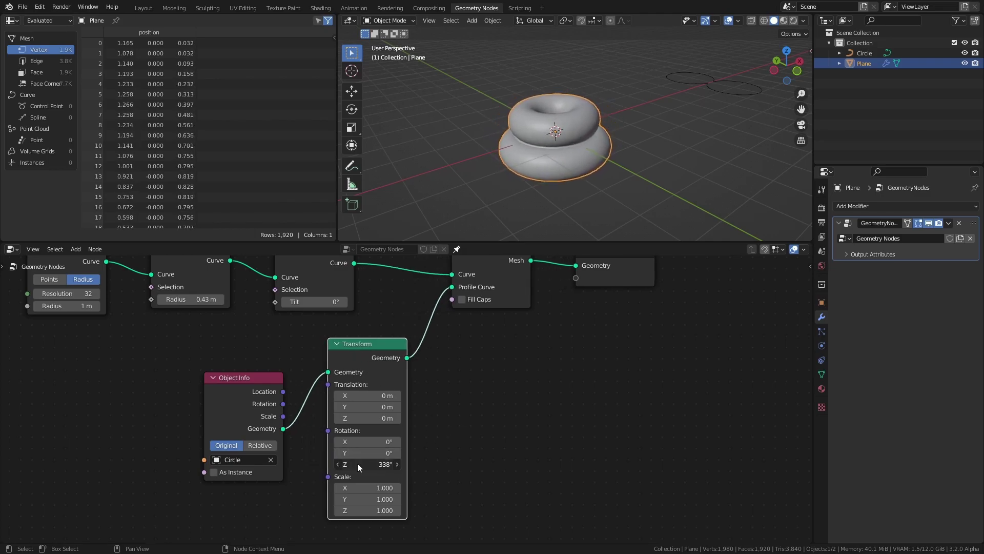
{"action": "left_click_drag", "start_coordinate": [312, 299], "coordinate": [359, 300]}
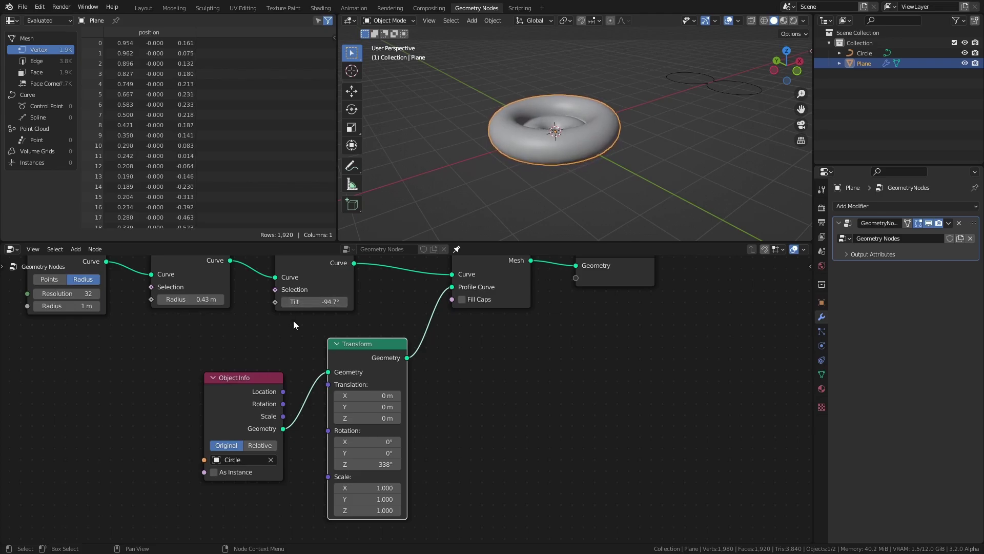
{"action": "key", "text": "ctrl+z"}
{"action": "left_click_drag", "start_coordinate": [355, 468], "coordinate": [379, 468]}
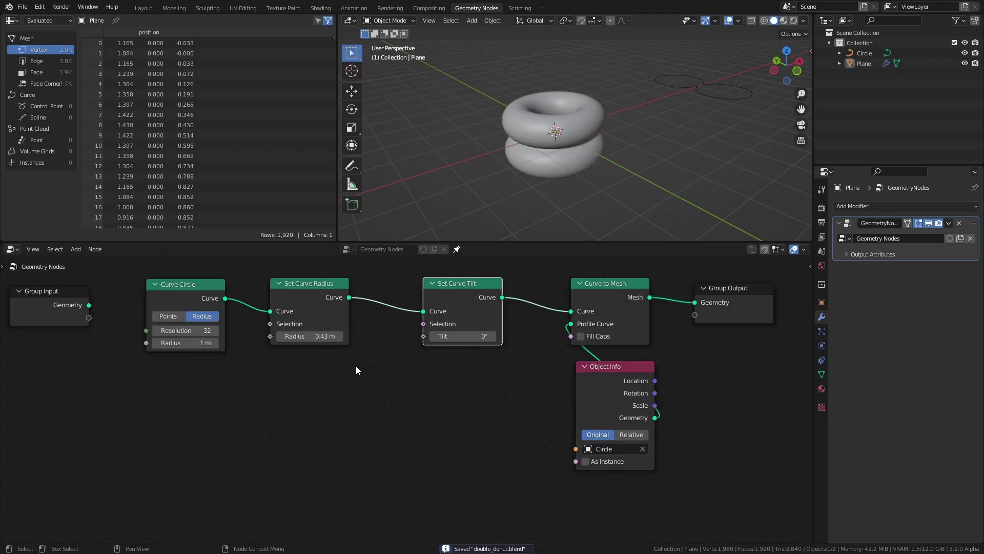
{"action": "key", "text": "shift+a"}
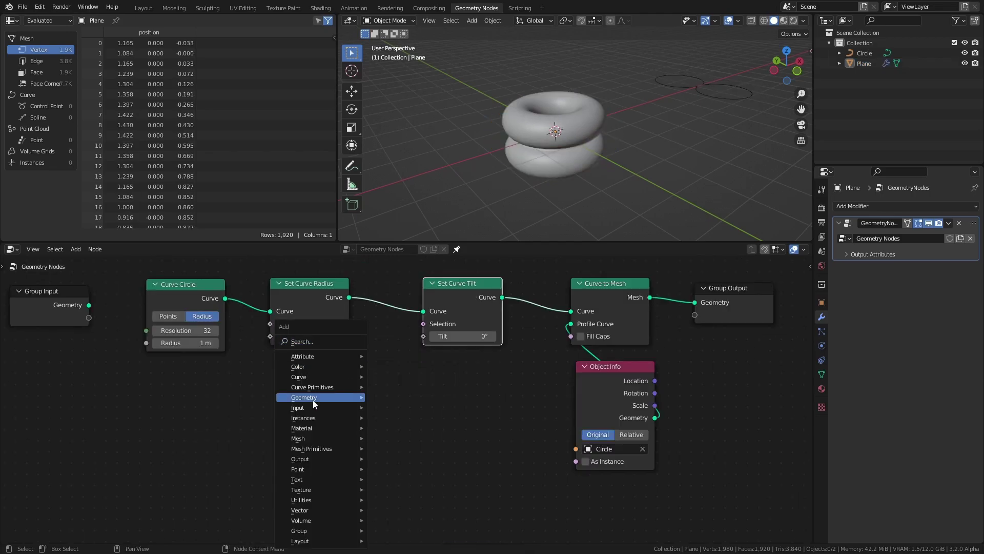
Step: Add a Scene Time node, connect its Seconds to Tilt, and play the animation
{"action": "mouse_move", "coordinate": [315, 409]}
{"action": "left_click", "coordinate": [410, 404]}
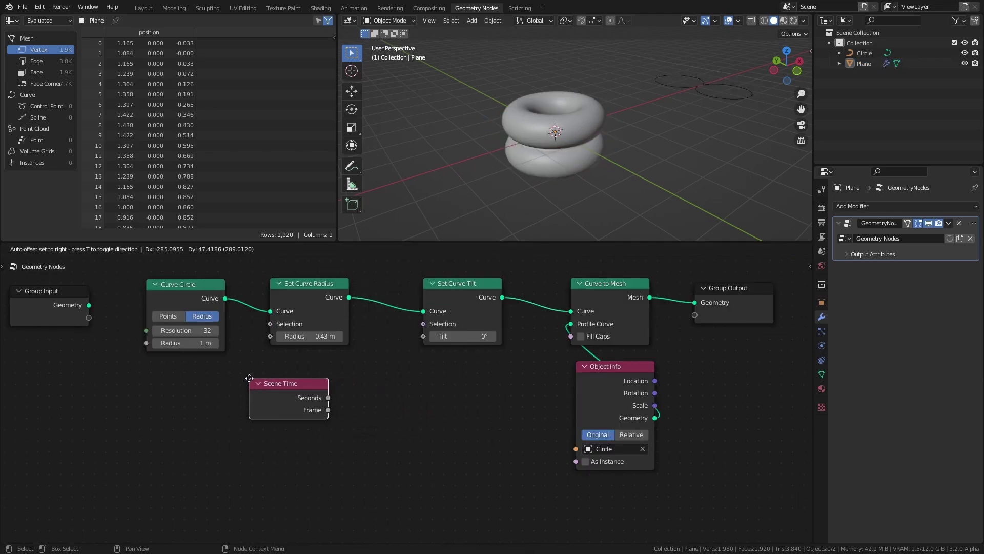
{"action": "left_click", "coordinate": [335, 389]}
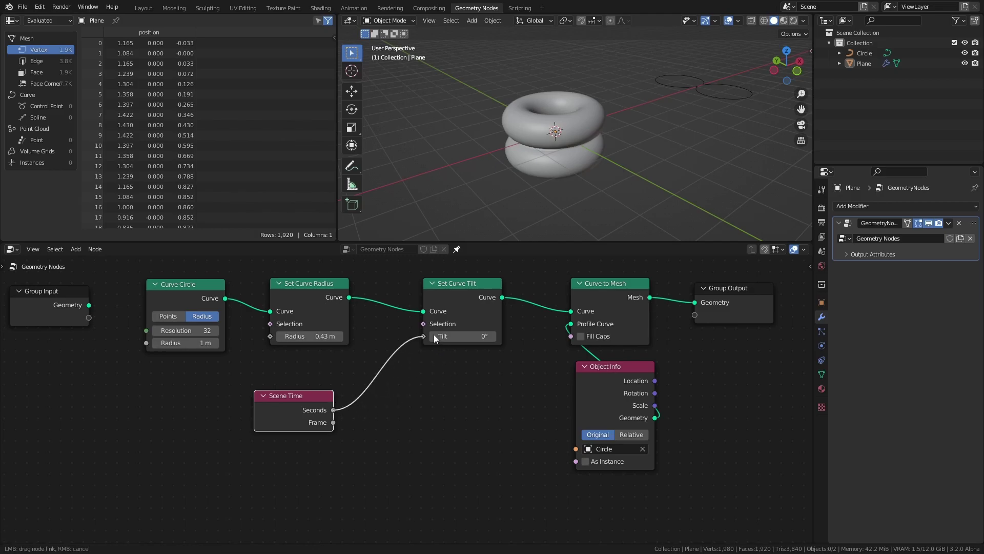
{"action": "left_click_drag", "start_coordinate": [434, 335], "coordinate": [433, 335]}
{"action": "key", "text": "space"}
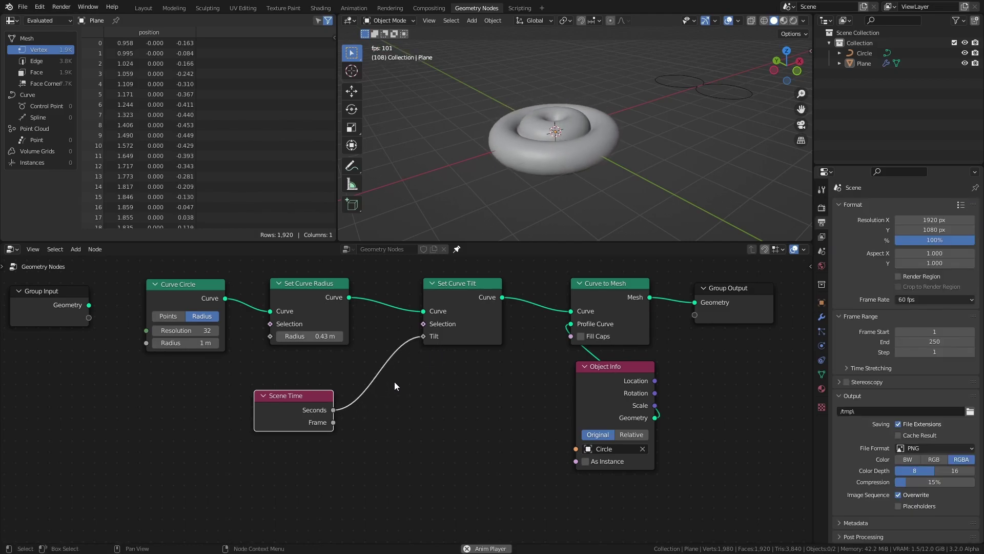
Step: Insert a Math node set to Multiply by 1 between Seconds and Tilt
{"action": "key", "text": "shift+a"}
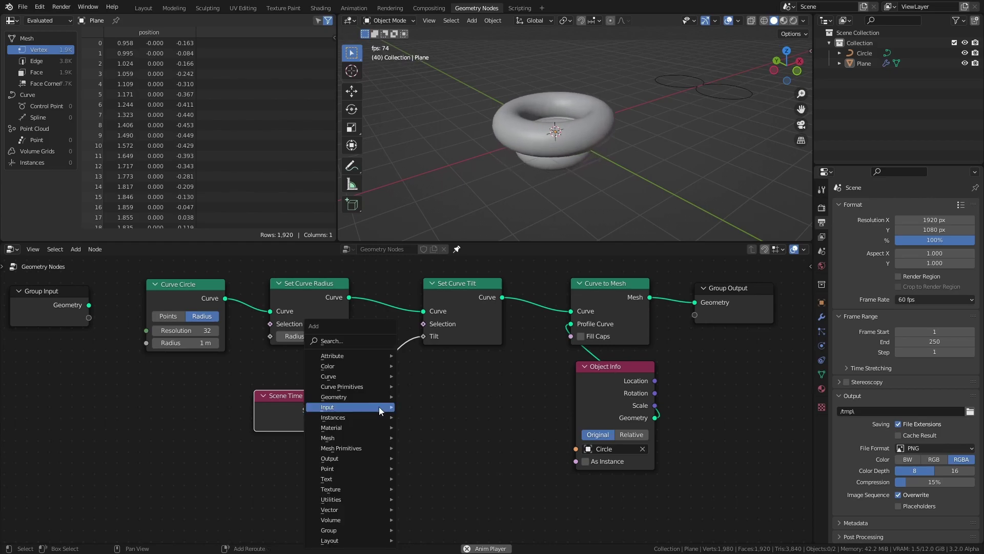
{"action": "mouse_move", "coordinate": [346, 497]}
{"action": "left_click", "coordinate": [442, 469]}
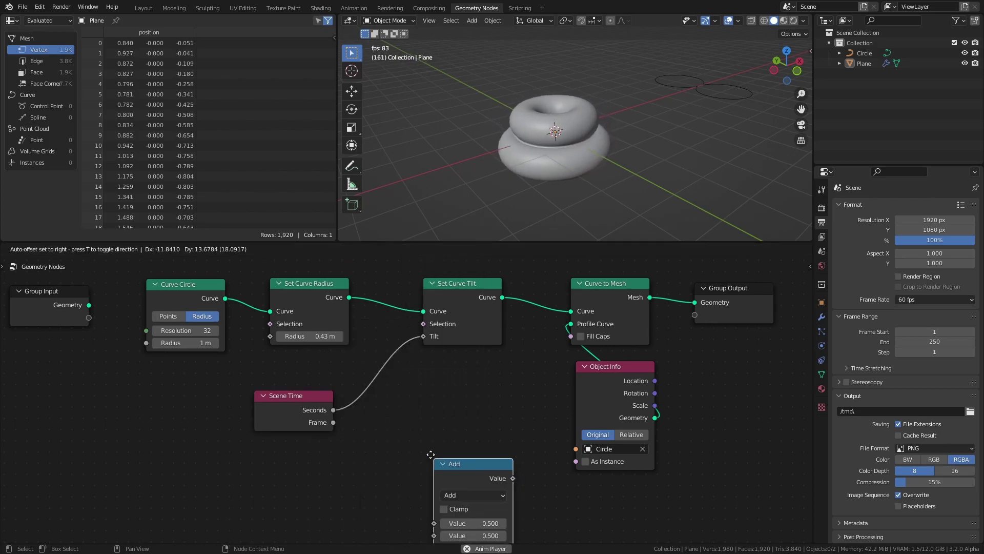
{"action": "left_click", "coordinate": [375, 355]}
{"action": "left_click", "coordinate": [418, 395]}
{"action": "left_click", "coordinate": [428, 277]}
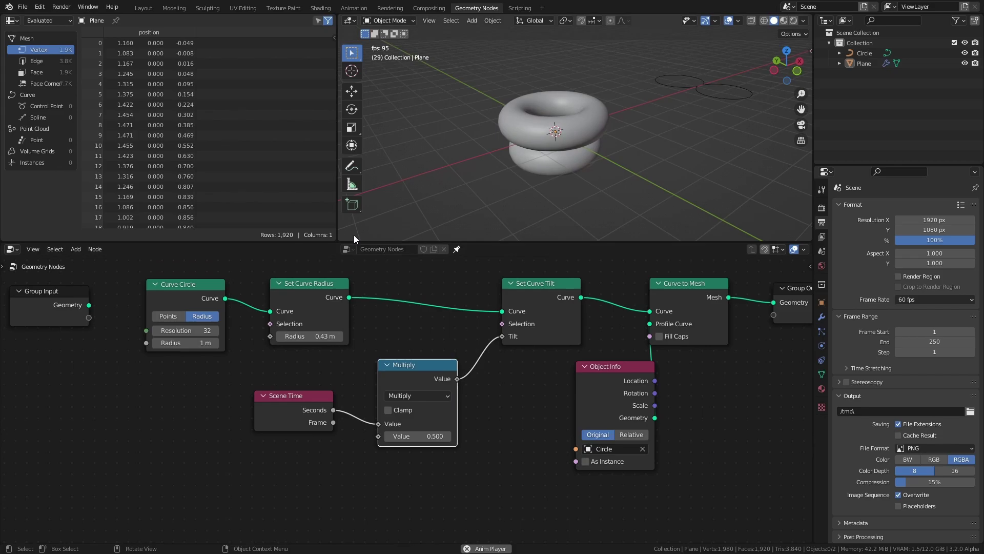
{"action": "left_click", "coordinate": [418, 436]}
{"action": "type", "text": "1"}
{"action": "key", "text": "Return"}
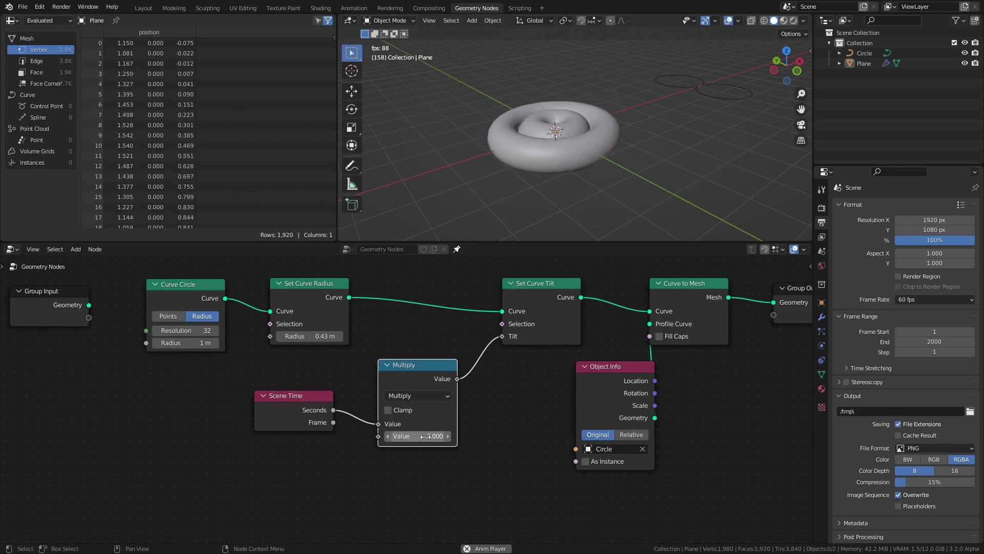
{"action": "middle_click_drag", "start_coordinate": [512, 182], "coordinate": [615, 198]}
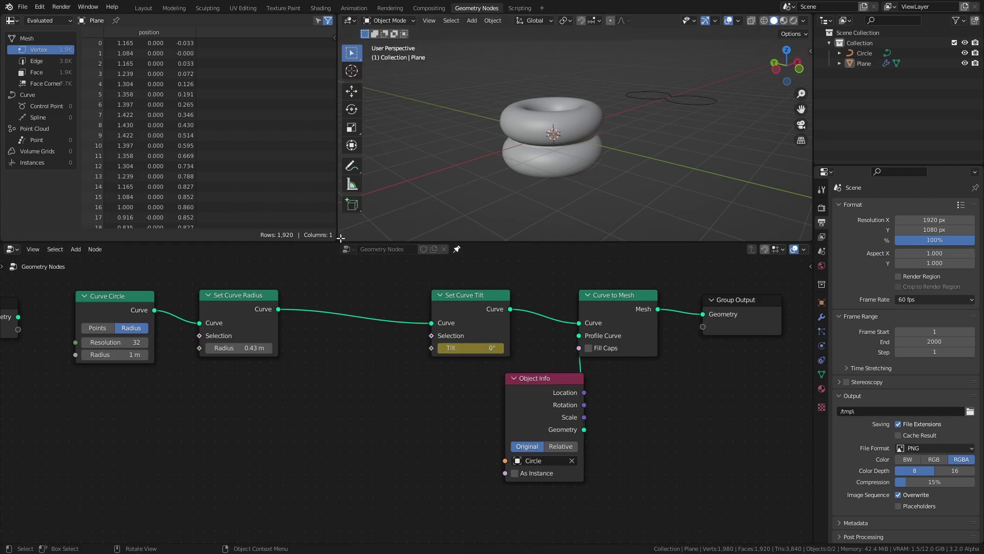
Step: Split off a new area below the 3D view and make it a Timeline
{"action": "left_click_drag", "start_coordinate": [340, 238], "coordinate": [349, 204]}
{"action": "left_click", "coordinate": [352, 210]}
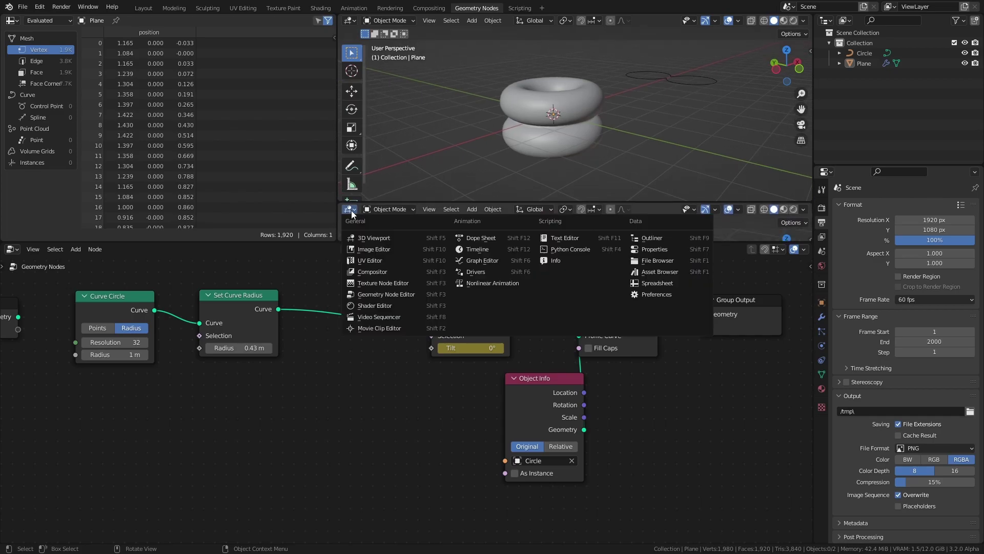
{"action": "left_click", "coordinate": [462, 249]}
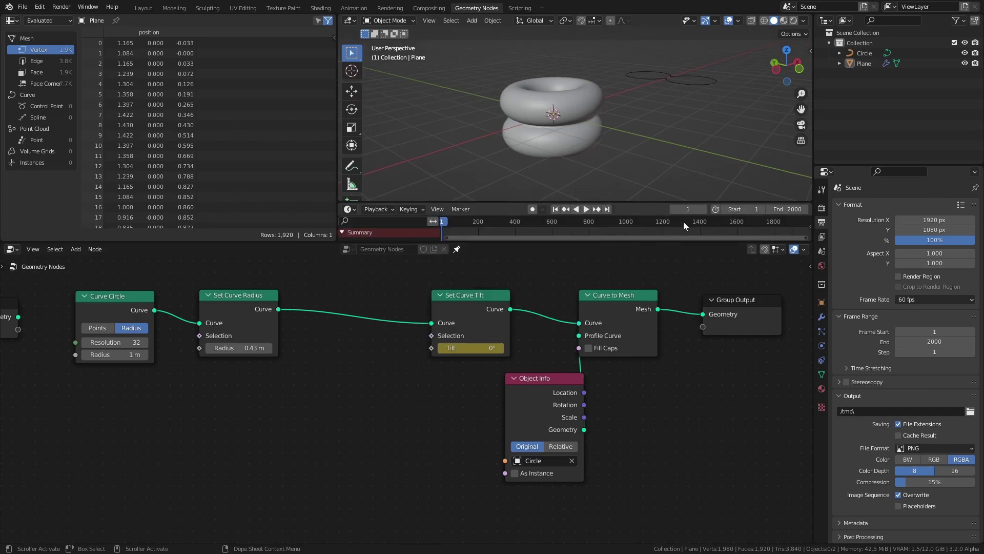
Step: Set the end frame to 250, jump to the last frame, and play the animation
{"action": "left_click", "coordinate": [788, 210]}
{"action": "type", "text": "250"}
{"action": "key", "text": "Return"}
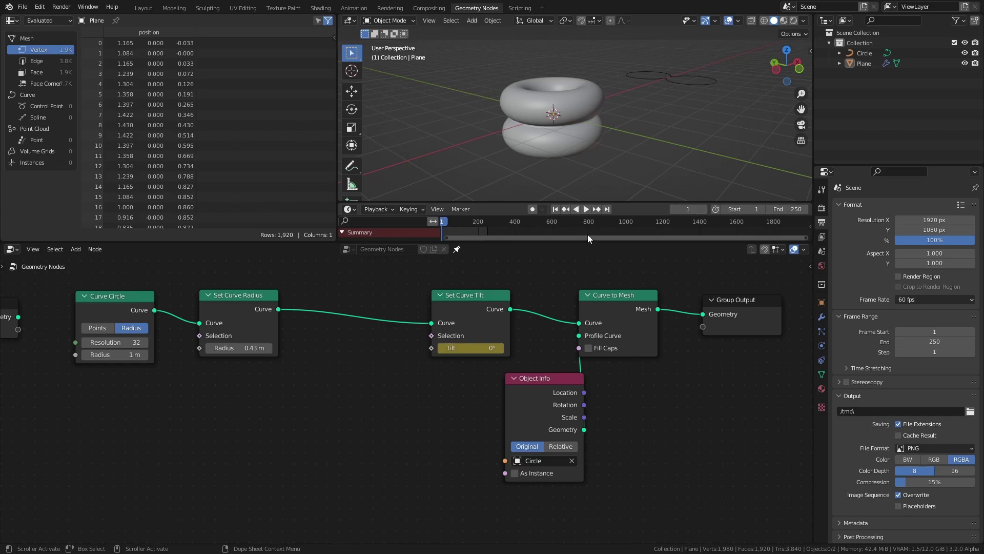
{"action": "key", "text": "shift+Right"}
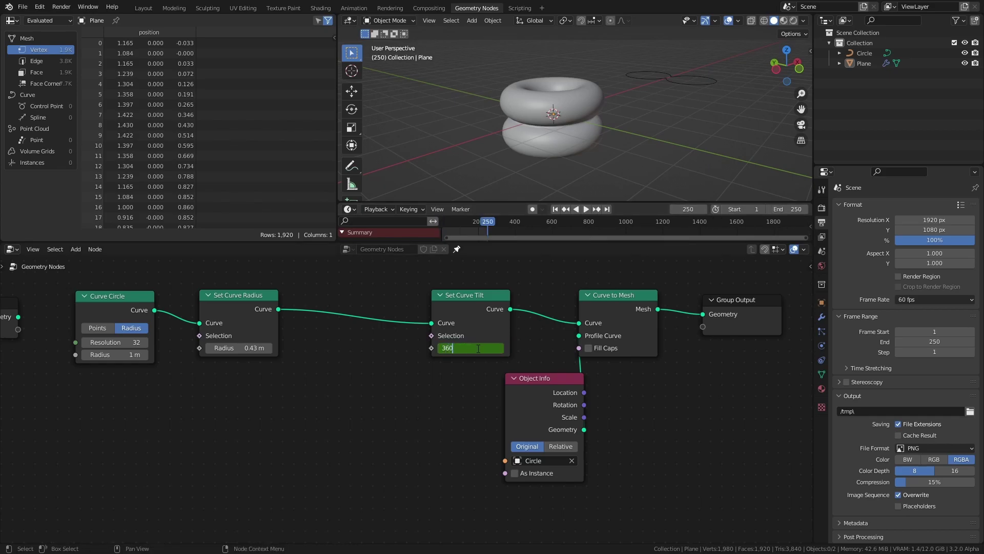
{"action": "key", "text": "space"}
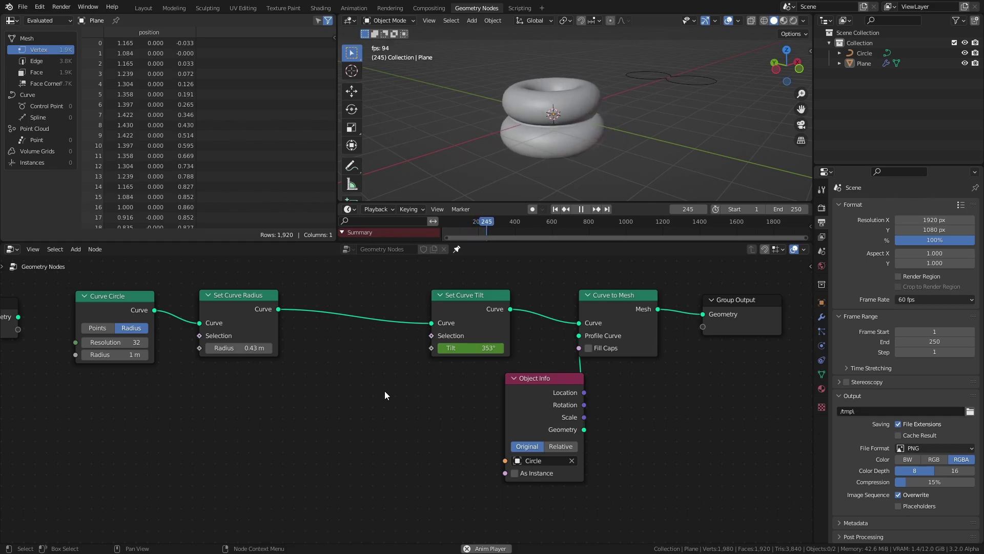
Step: Add a Value node driven by #frame, link it to Tilt, and play the animation
{"action": "key", "text": "Escape"}
{"action": "key", "text": "shift+a"}
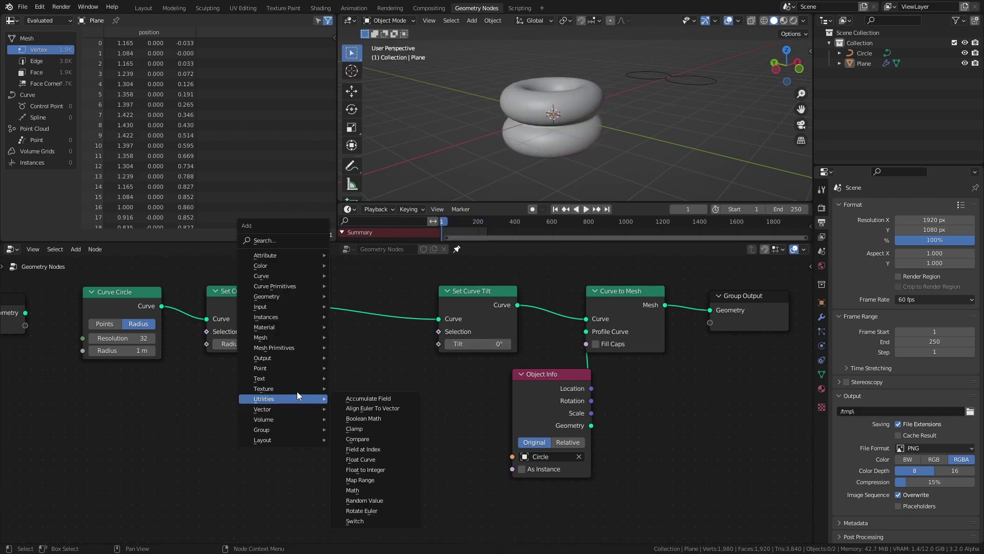
{"action": "mouse_move", "coordinate": [287, 307]}
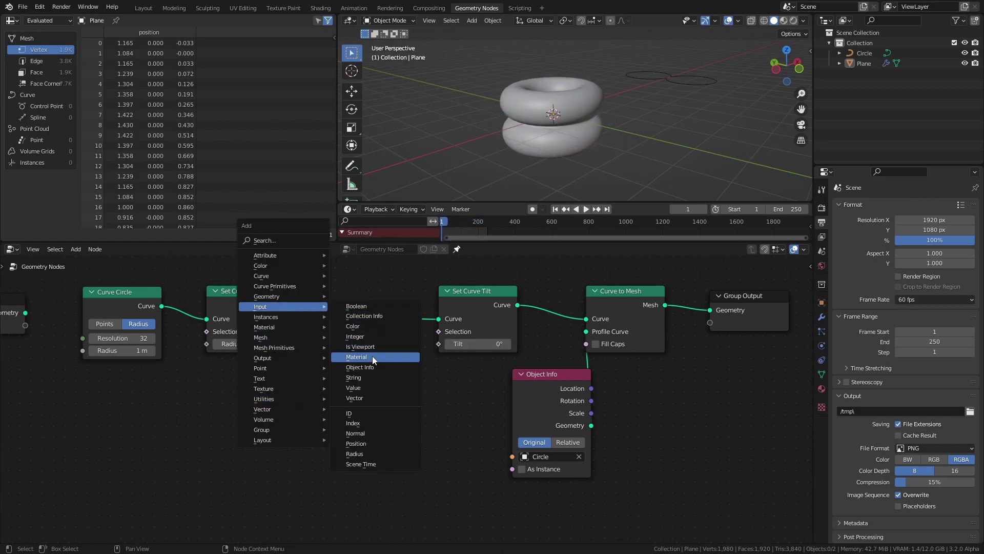
{"action": "left_click", "coordinate": [365, 387]}
{"action": "left_click", "coordinate": [226, 383]}
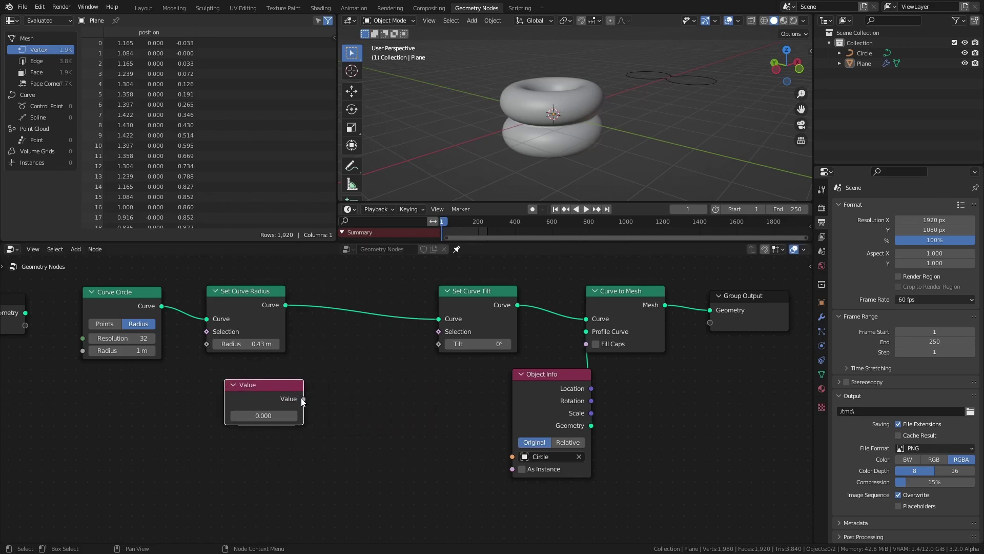
{"action": "left_click_drag", "start_coordinate": [444, 352], "coordinate": [448, 349]}
{"action": "left_click", "coordinate": [276, 417]}
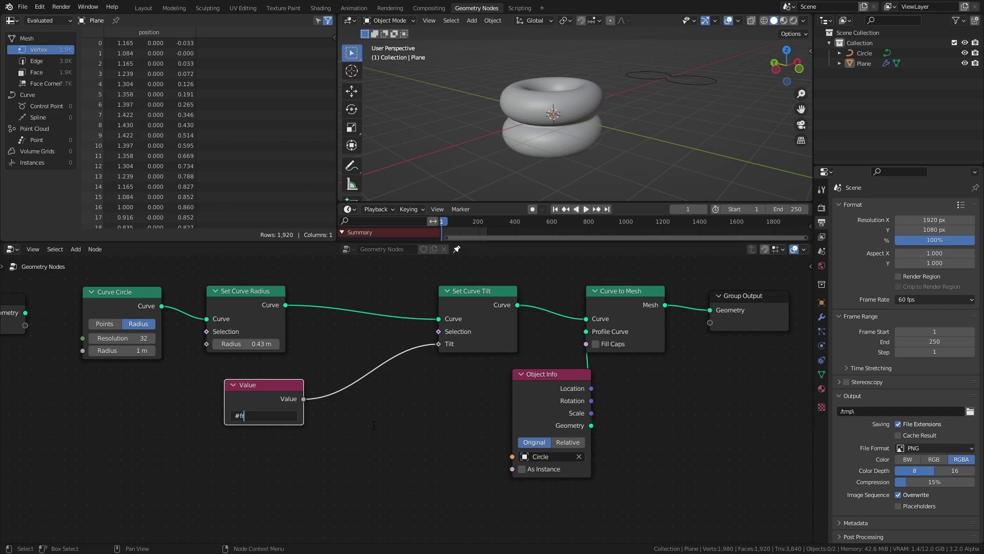
{"action": "type", "text": "#frame"}
{"action": "key", "text": "Return"}
{"action": "key", "text": "ctrl+s"}
{"action": "left_click_drag", "start_coordinate": [277, 390], "coordinate": [254, 385]}
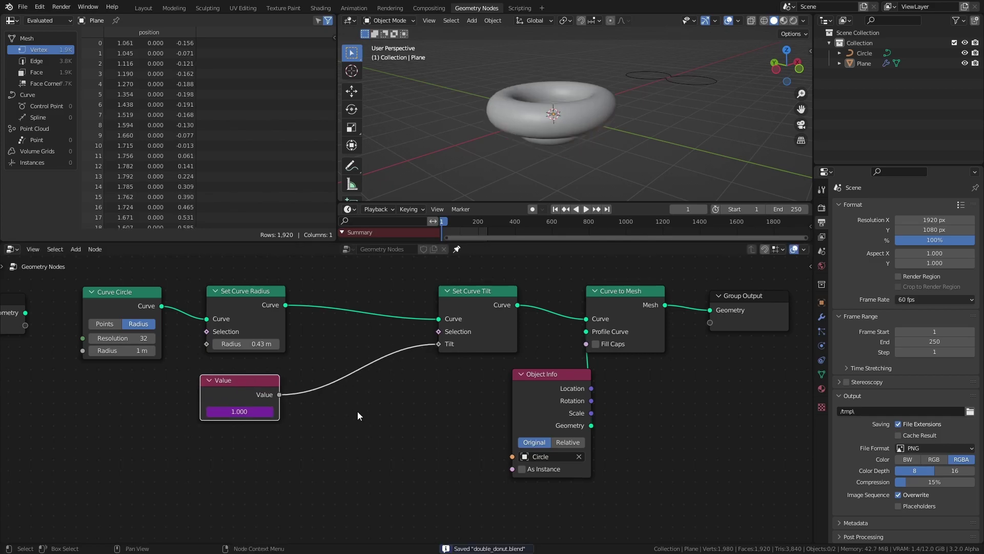
{"action": "key", "text": "space"}
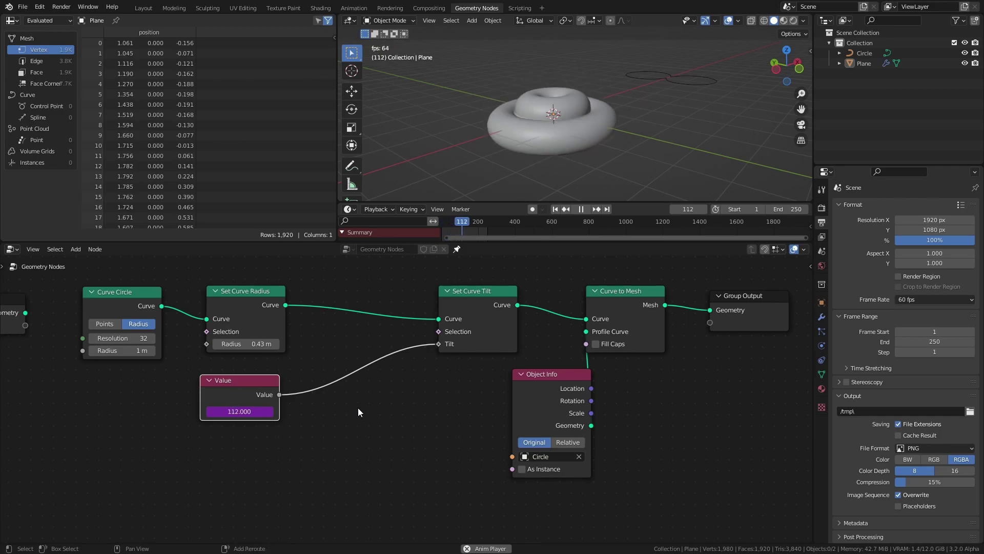
Step: Insert a Math node set to Divide between Value and Tilt, with divisor 10 then 100
{"action": "key", "text": "shift+a"}
{"action": "mouse_move", "coordinate": [331, 496]}
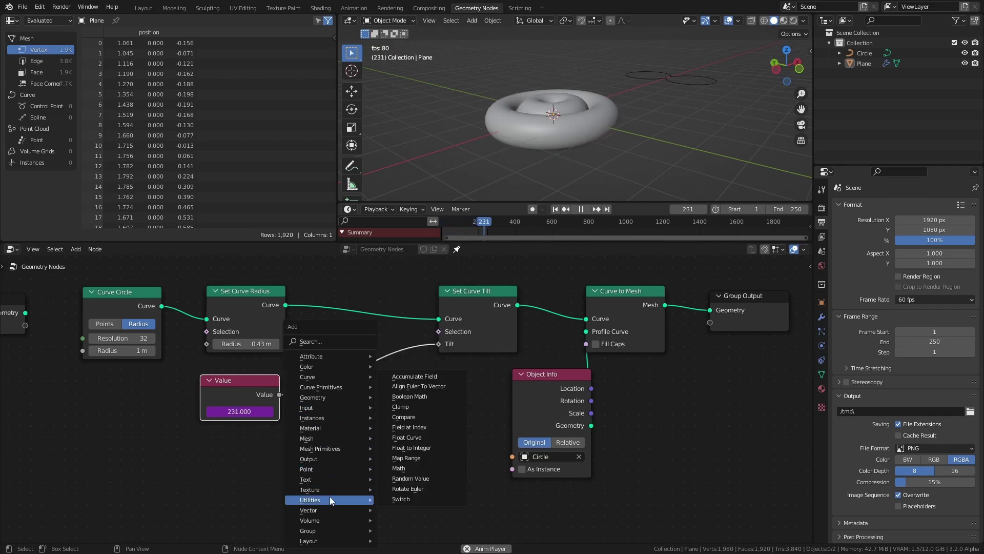
{"action": "left_click", "coordinate": [420, 468]}
{"action": "left_click", "coordinate": [356, 386]}
{"action": "left_click", "coordinate": [357, 388]}
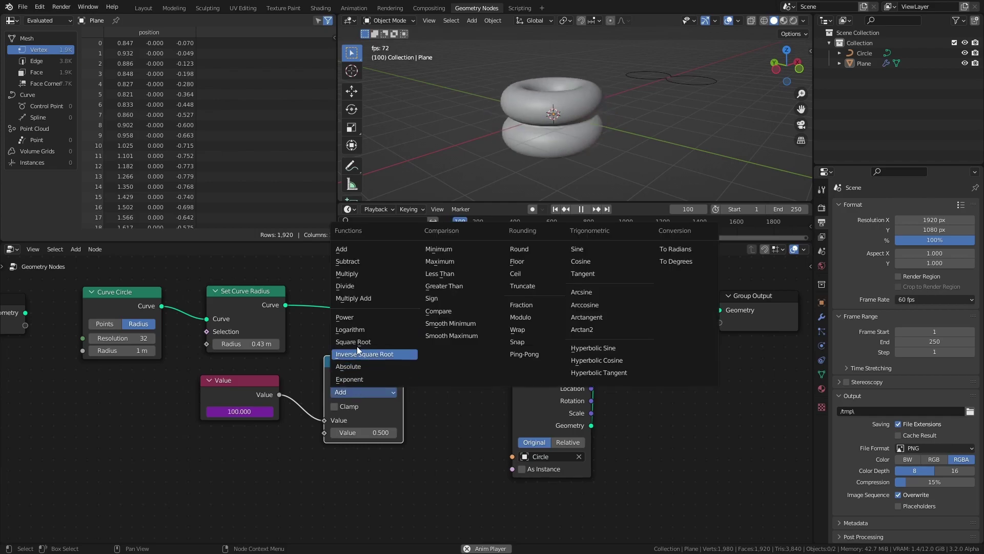
{"action": "left_click", "coordinate": [360, 406]}
{"action": "left_click", "coordinate": [367, 432]}
{"action": "type", "text": "10"}
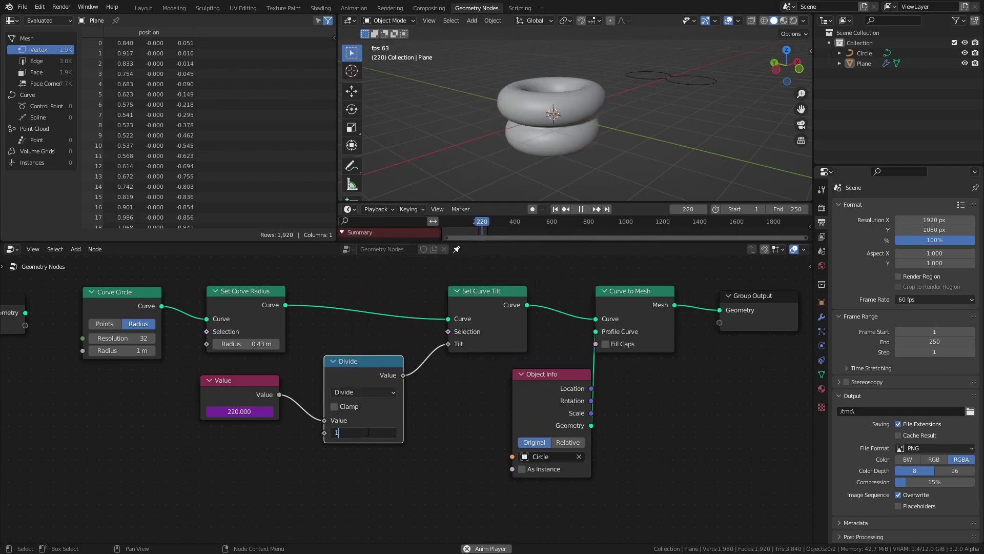
{"action": "key", "text": "Return"}
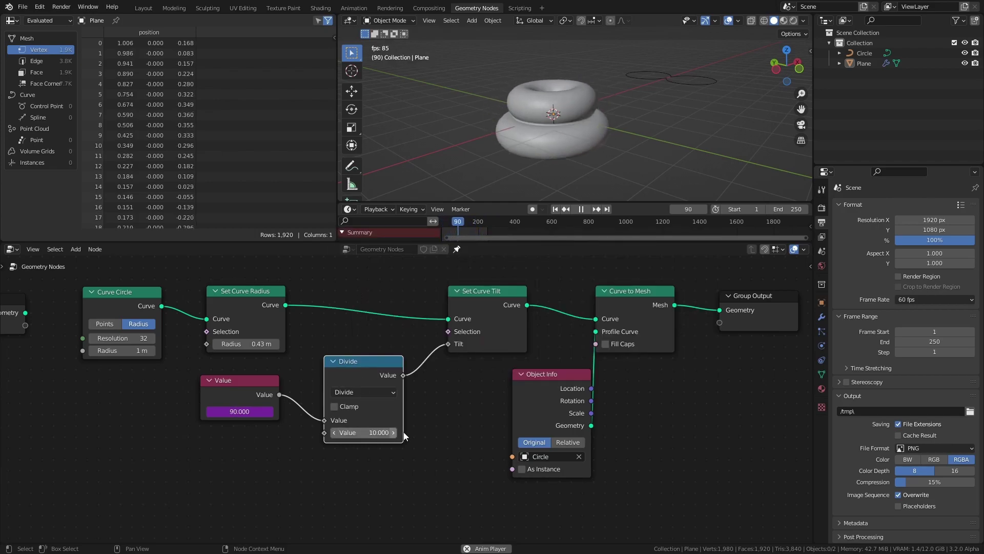
{"action": "left_click", "coordinate": [386, 437]}
{"action": "type", "text": "100"}
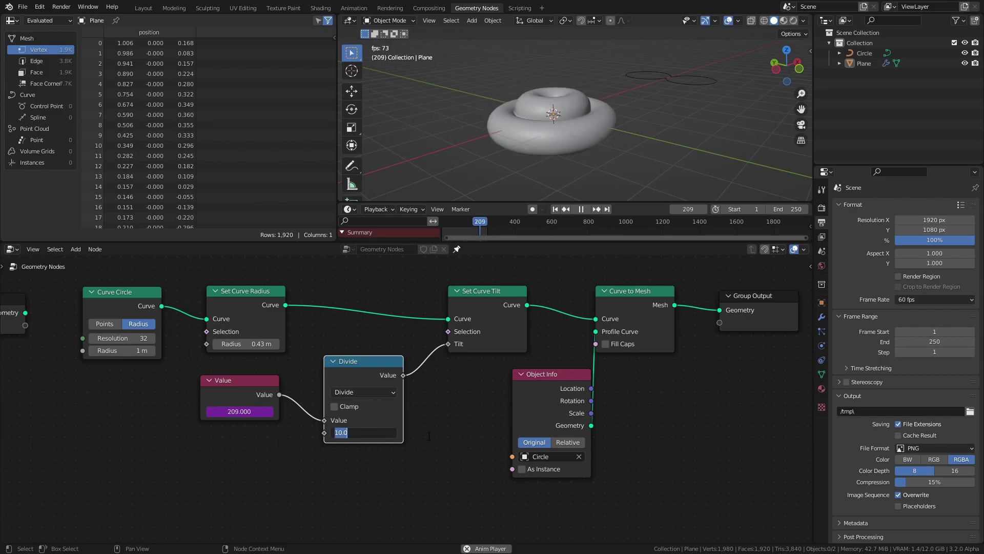
{"action": "key", "text": "Return"}
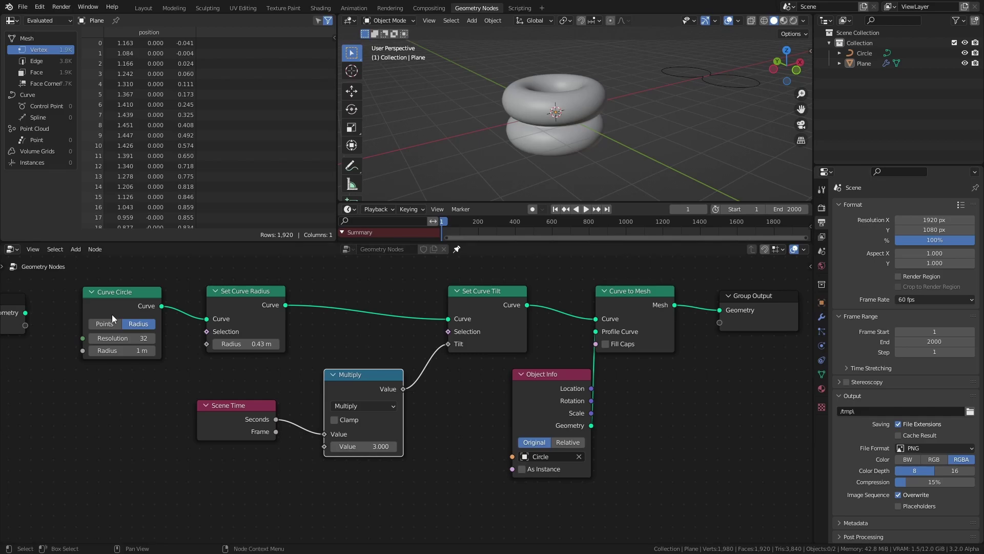
Step: Create a new material named Donut for the Plane and save the file
{"action": "middle_click_drag", "start_coordinate": [713, 378], "coordinate": [544, 406]}
{"action": "left_click", "coordinate": [822, 389]}
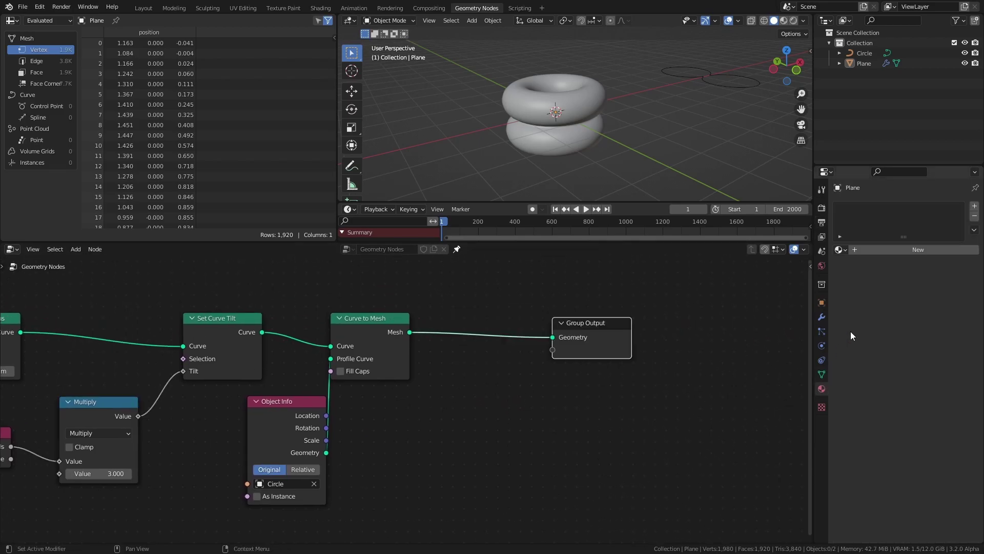
{"action": "left_click", "coordinate": [919, 250]}
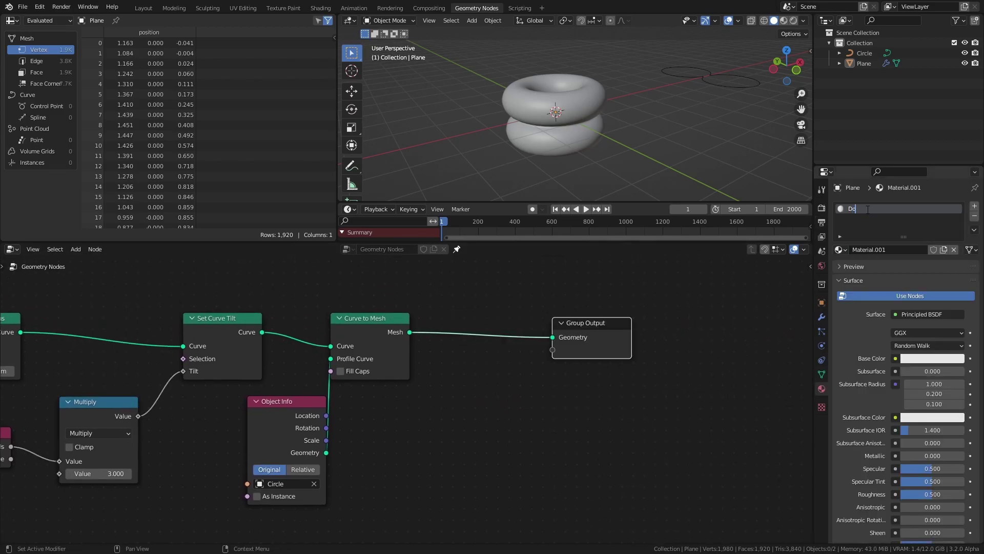
{"action": "key", "text": "ctrl+s"}
Step: Insert a Set Material node using Donut before Group Output, then switch to material preview shading
{"action": "key", "text": "shift+a"}
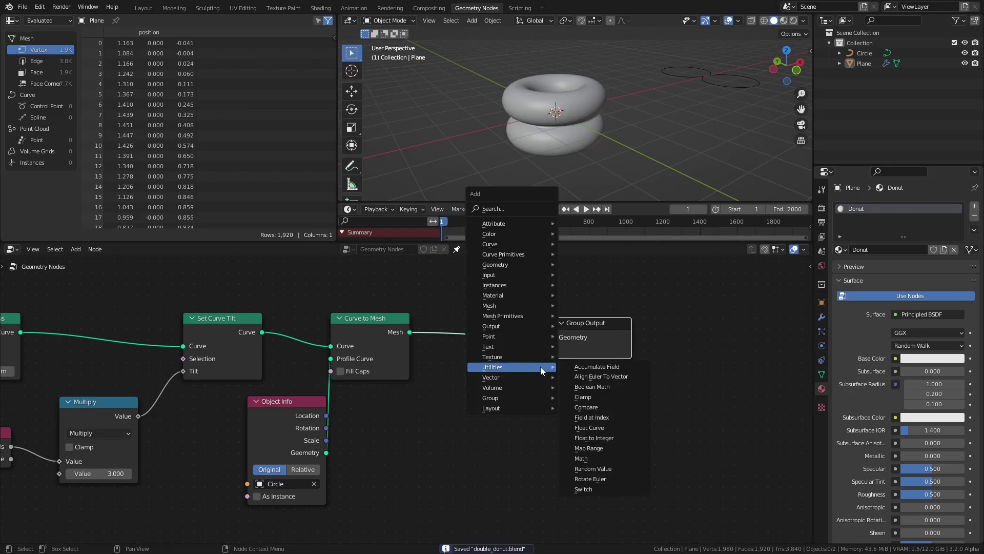
{"action": "type", "text": "s"}
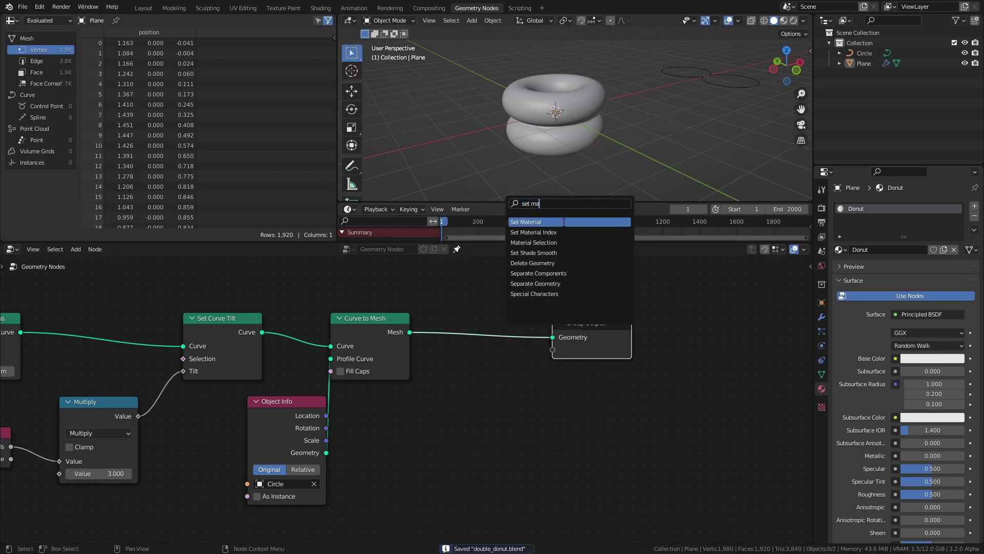
{"action": "type", "text": "et ma"}
{"action": "left_click", "coordinate": [564, 222]}
{"action": "left_click", "coordinate": [514, 340]}
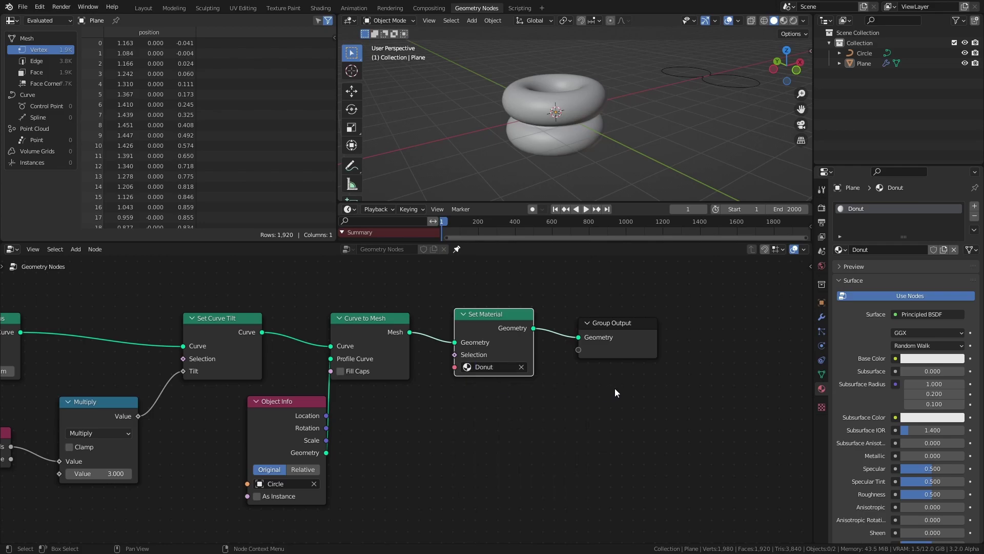
{"action": "left_click", "coordinate": [609, 142]}
Step: Give the Donut material a yellow-green base colour and orbit to inspect the glossy result
{"action": "key", "text": "ctrl+s"}
{"action": "middle_click_drag", "start_coordinate": [593, 129], "coordinate": [482, 113]}
{"action": "left_click", "coordinate": [932, 359]}
{"action": "left_click", "coordinate": [876, 264]}
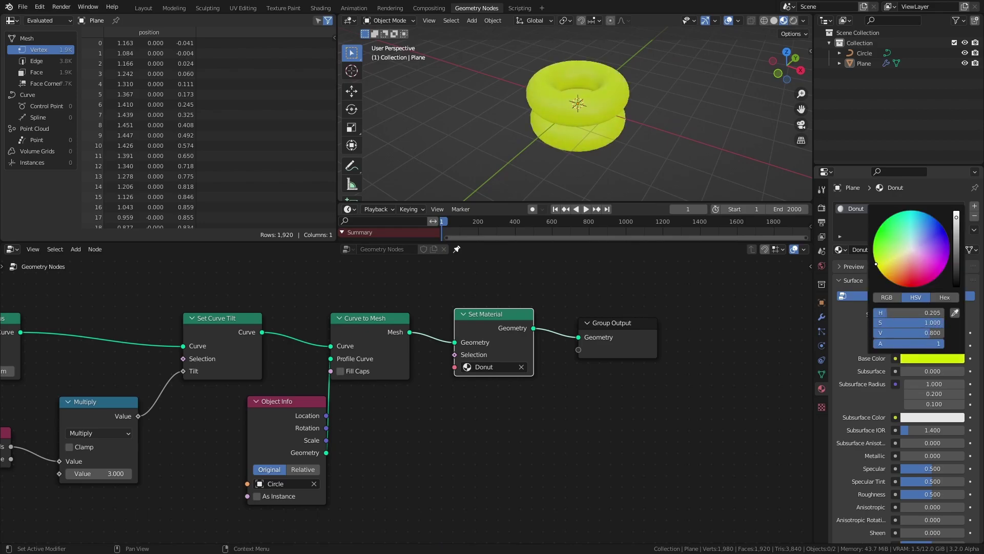
{"action": "middle_click_drag", "start_coordinate": [647, 154], "coordinate": [660, 137]}
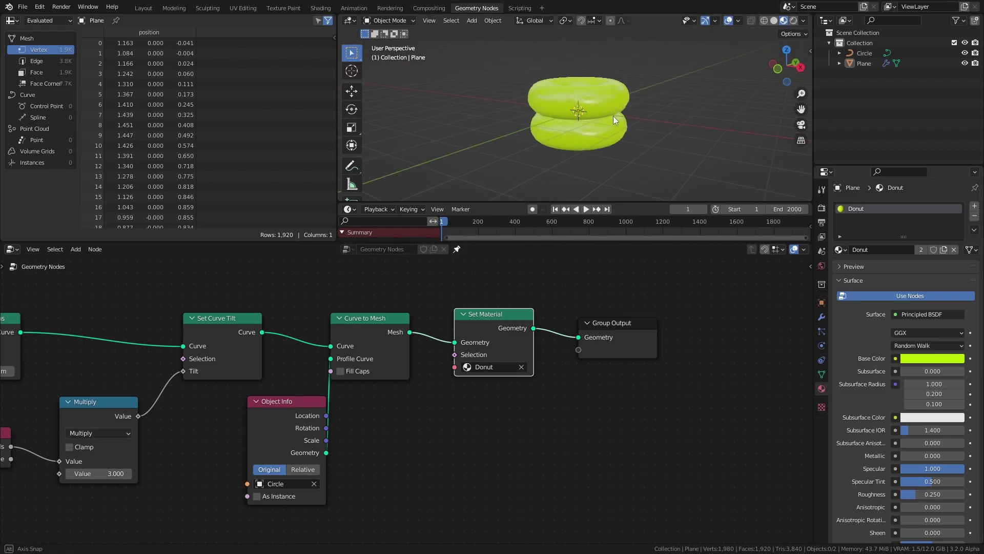
{"action": "middle_click_drag", "start_coordinate": [613, 116], "coordinate": [574, 147]}
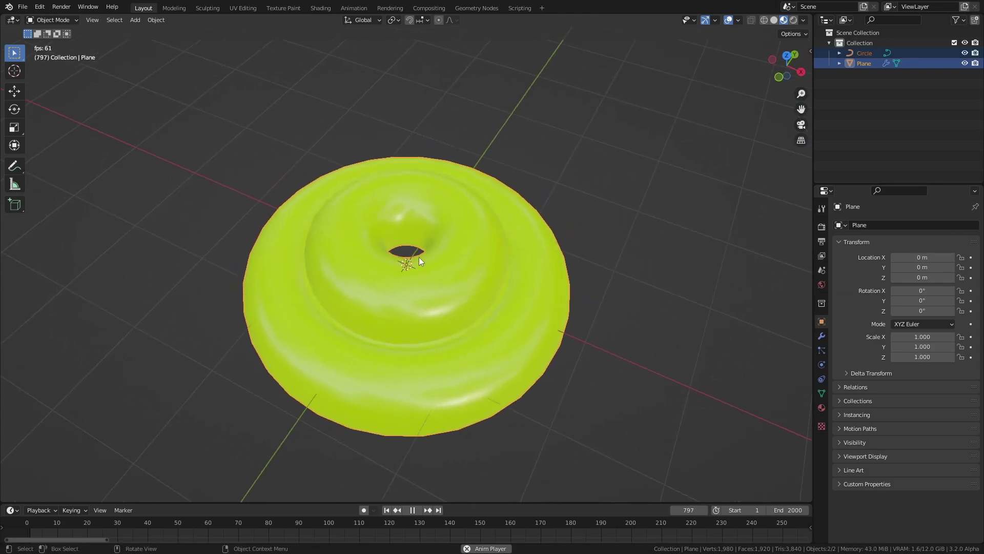
Step: Deselect everything and orbit around the twisting yellow-green donut during playback
{"action": "key", "text": "alt+a"}
{"action": "middle_click_drag", "start_coordinate": [419, 258], "coordinate": [420, 291]}
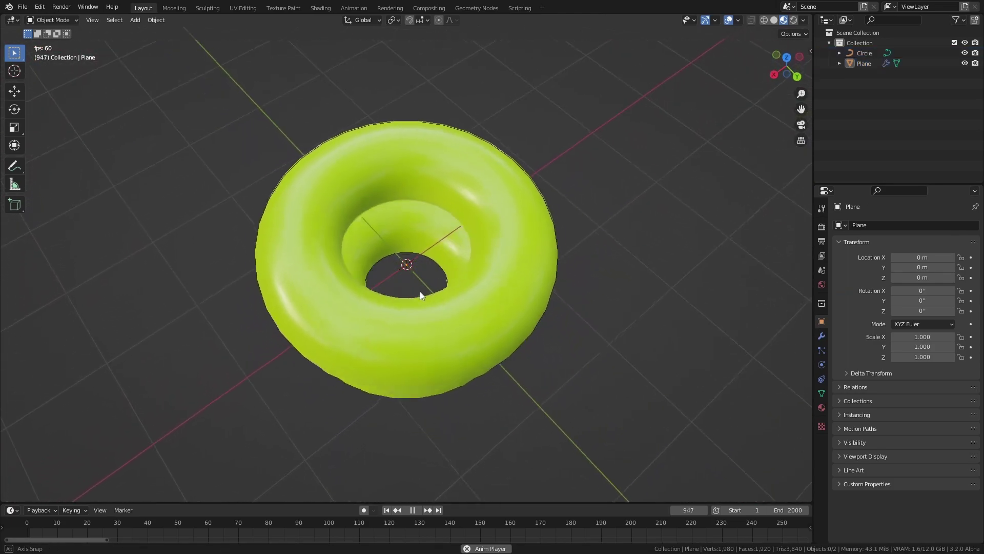